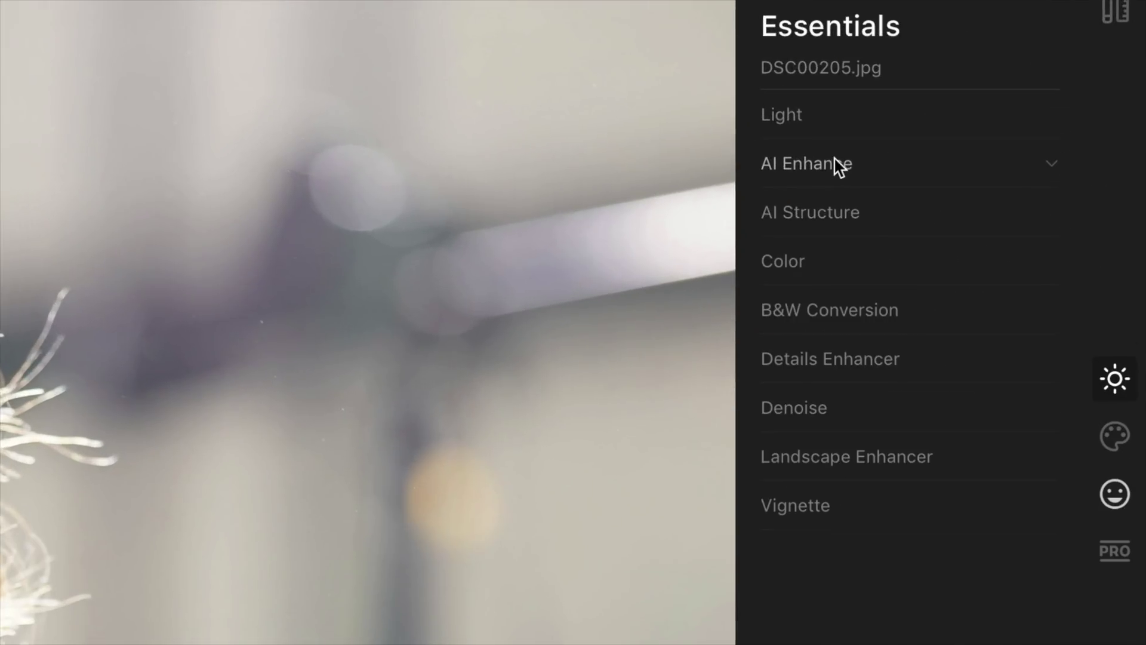
- Browse the AI Structure controls and the Essentials, Creative and Portrait tool groups
click(1050, 110)
click(833, 361)
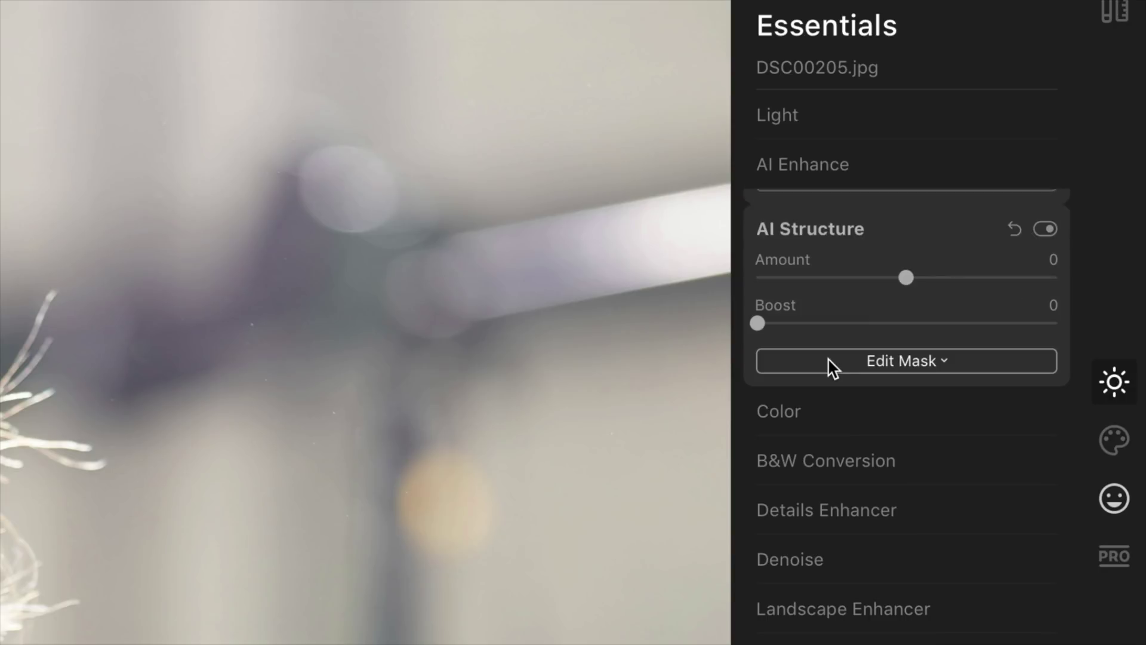
click(1114, 440)
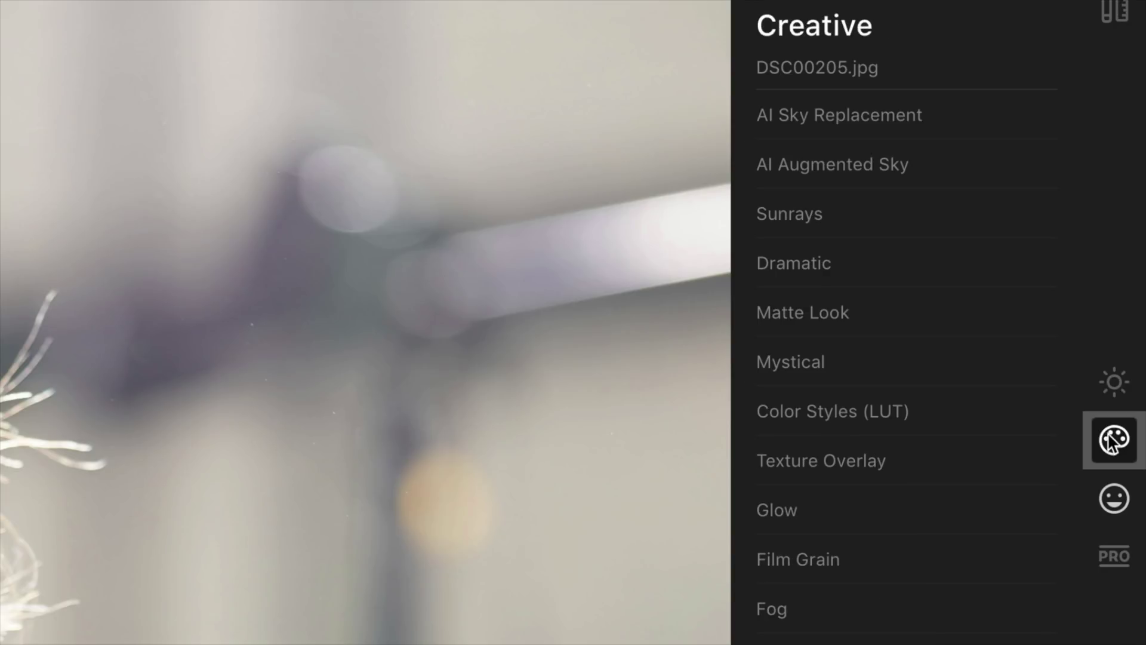
click(1111, 494)
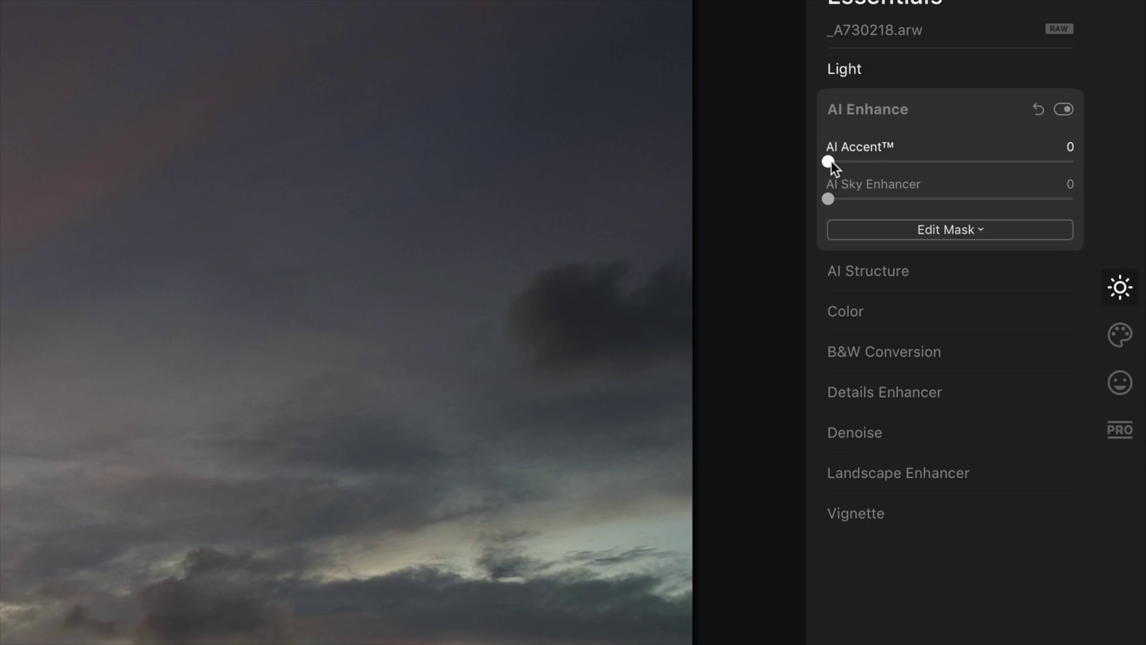
- Enhance the lifeguard hut sunset photo with AI Accent at 51 and AI Sky Enhancer at about 55
drag(831, 160, 954, 162)
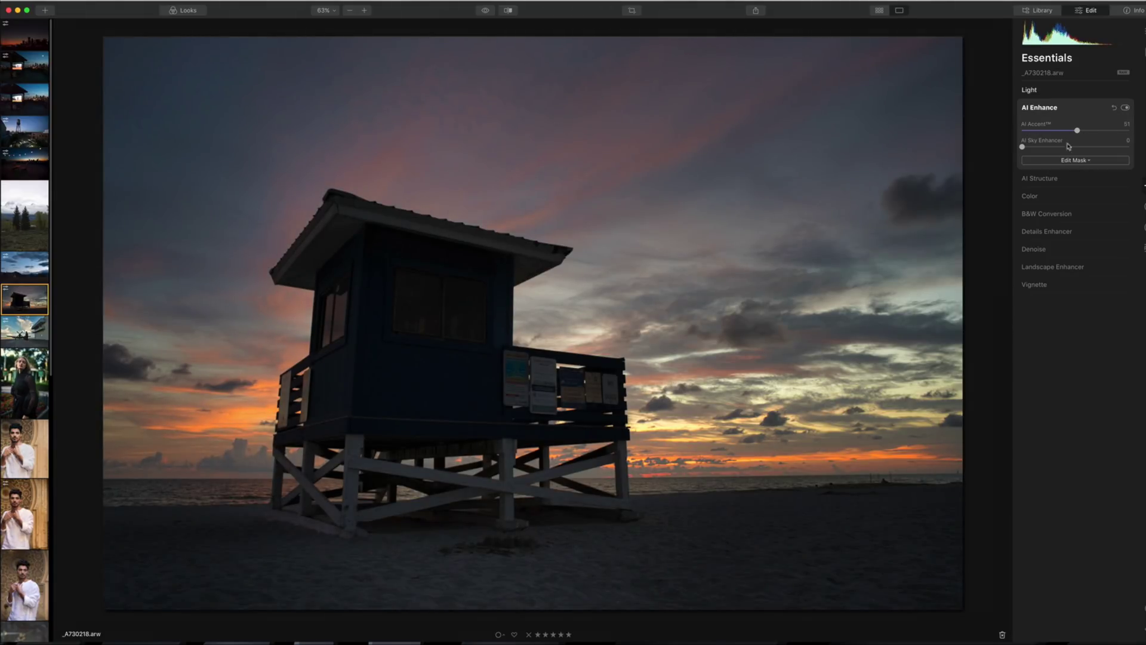
drag(1082, 147, 1083, 147)
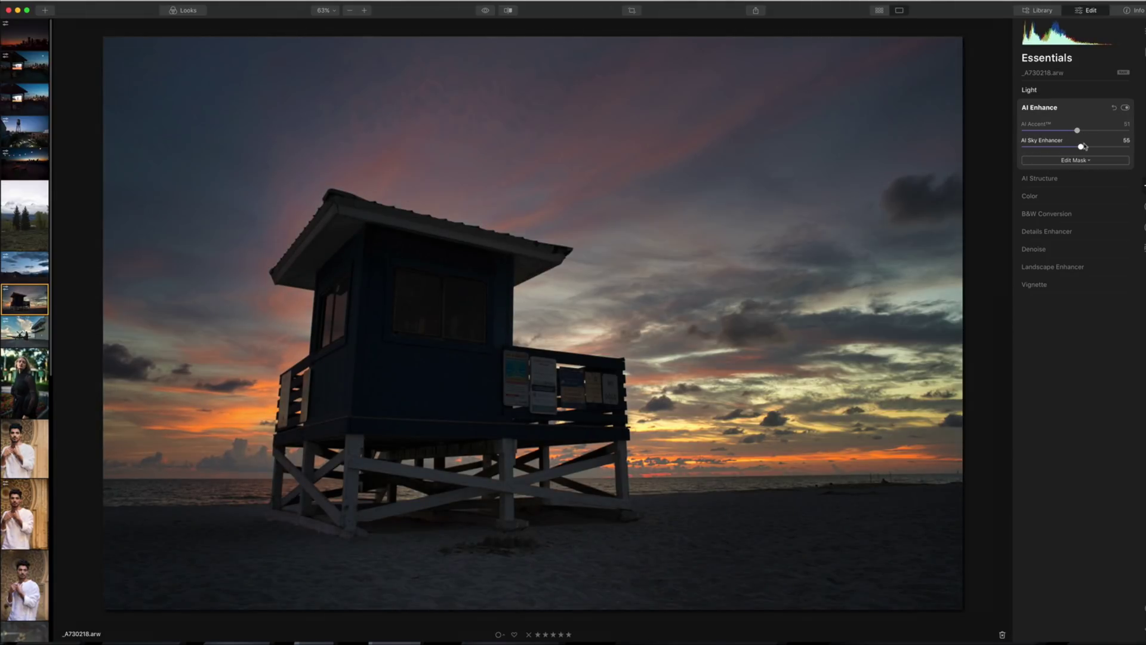
click(1045, 181)
drag(1075, 149, 1095, 150)
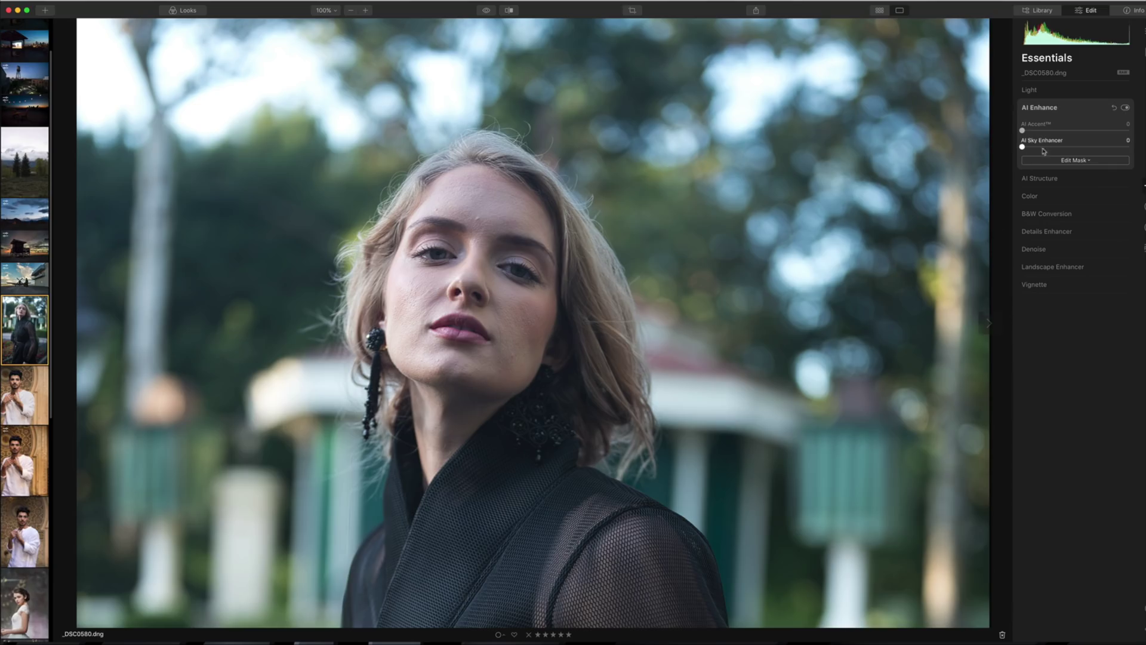
- Raise AI Accent in AI Enhance on the raw portrait of the woman in black
click(1040, 108)
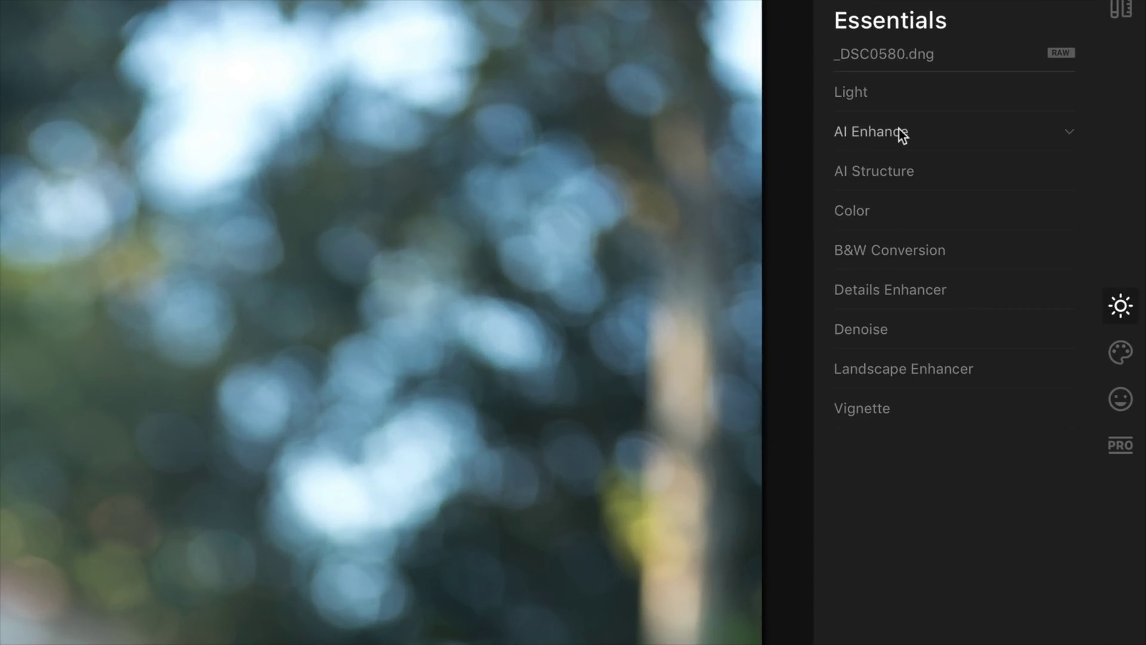
click(899, 130)
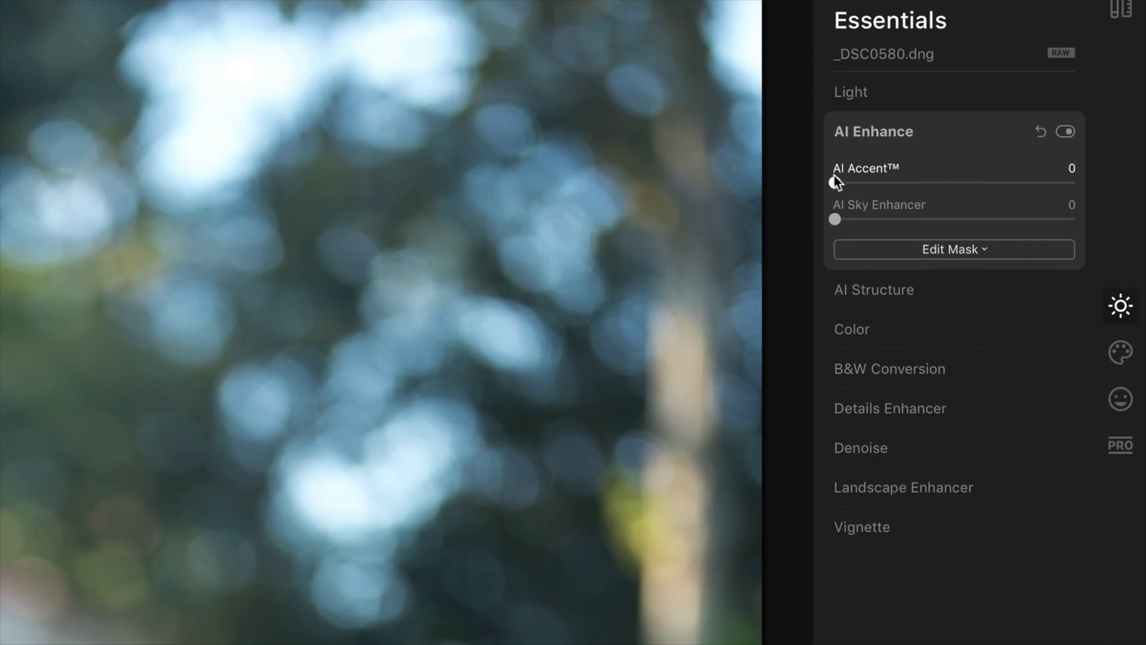
drag(913, 179, 1008, 183)
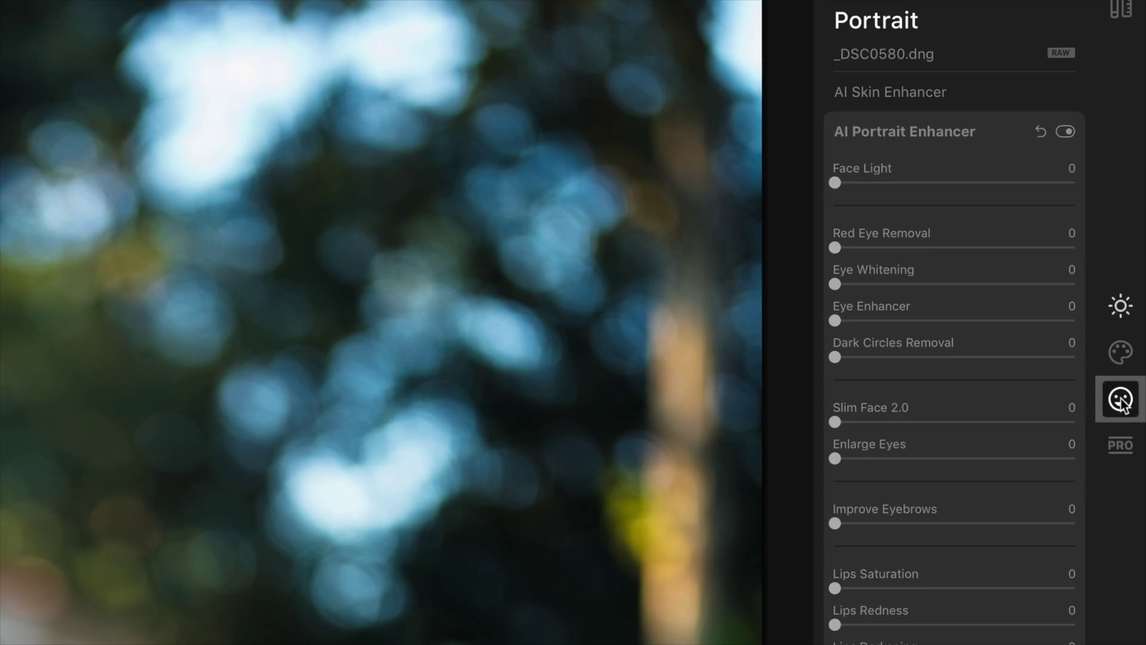
- Retouch the woman's face with AI Portrait Enhancer, adjusting Face Light, Slim Face 2.0, Enlarge Eyes and the lips, and compare before and after
drag(838, 182, 987, 186)
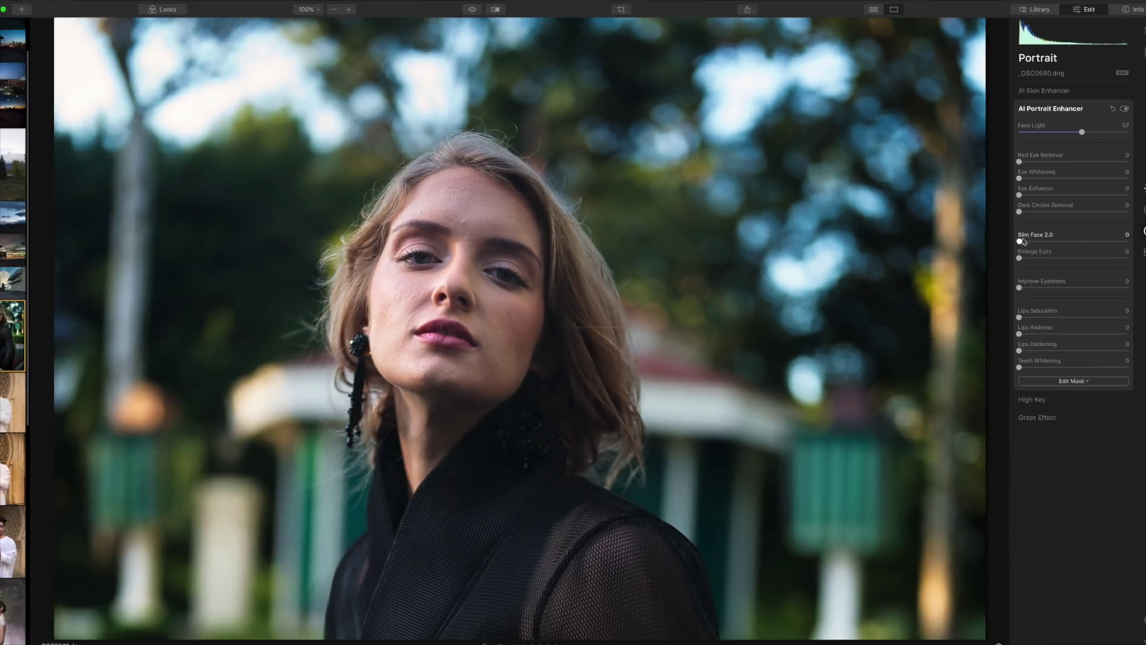
drag(834, 422, 890, 422)
mouse_move(1057, 239)
mouse_down()
mouse_move(1077, 252)
mouse_move(1061, 254)
mouse_up()
drag(1022, 327, 1055, 315)
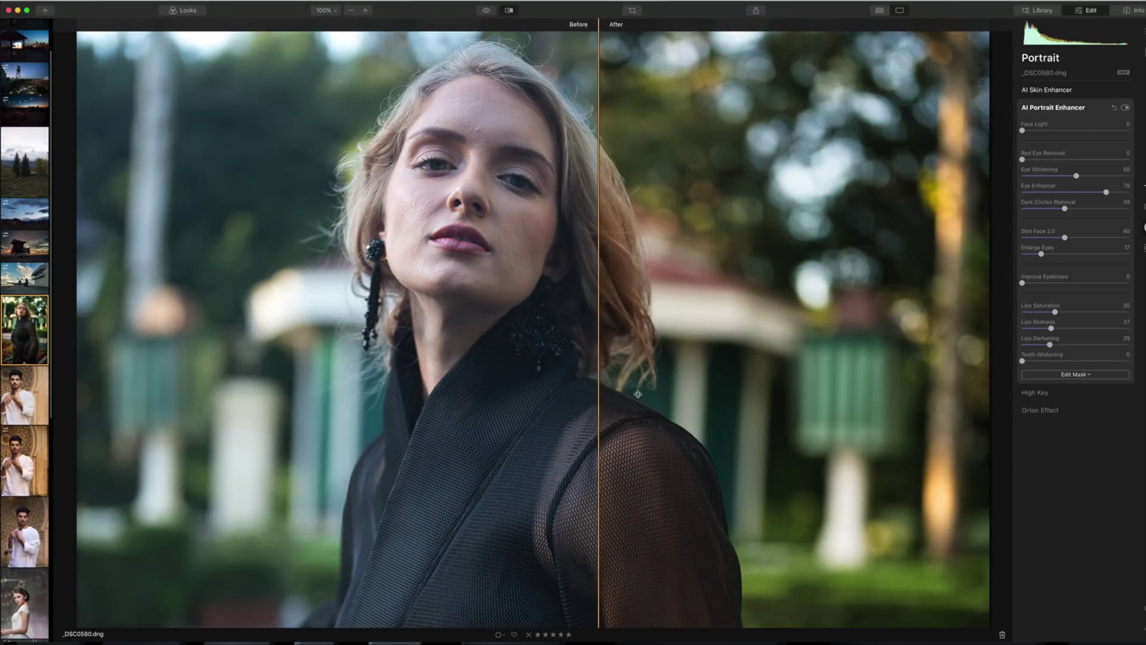
drag(595, 401, 190, 415)
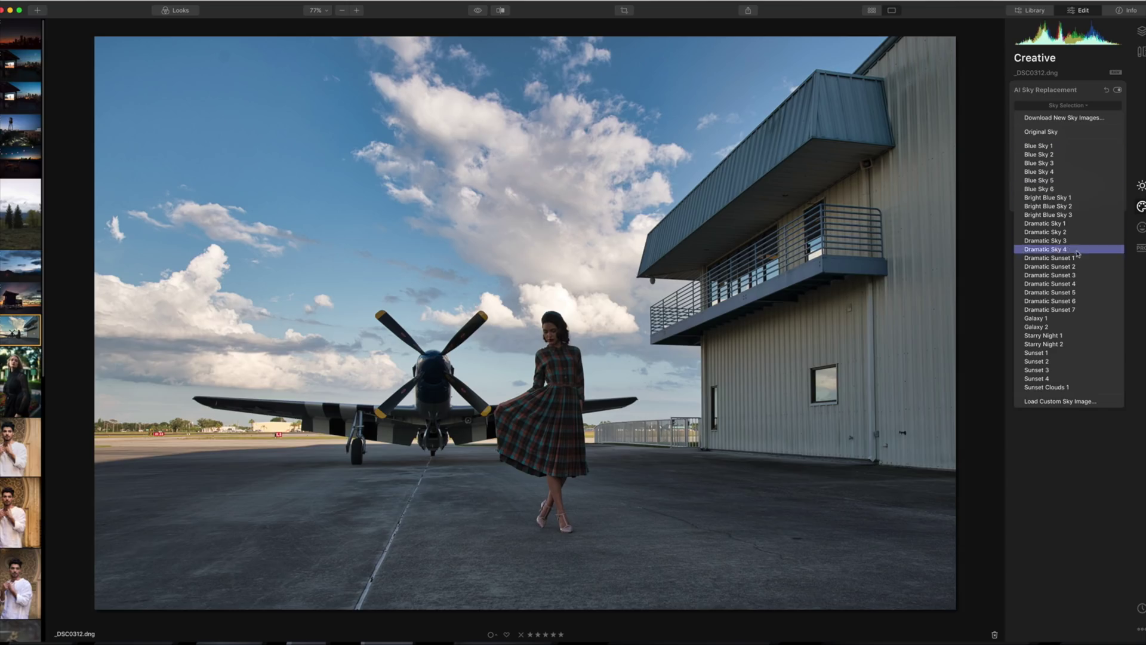
- Replace the sky behind the airplane with Dramatic Sunset 5, and pick another Dramatic Sunset sky
click(1073, 299)
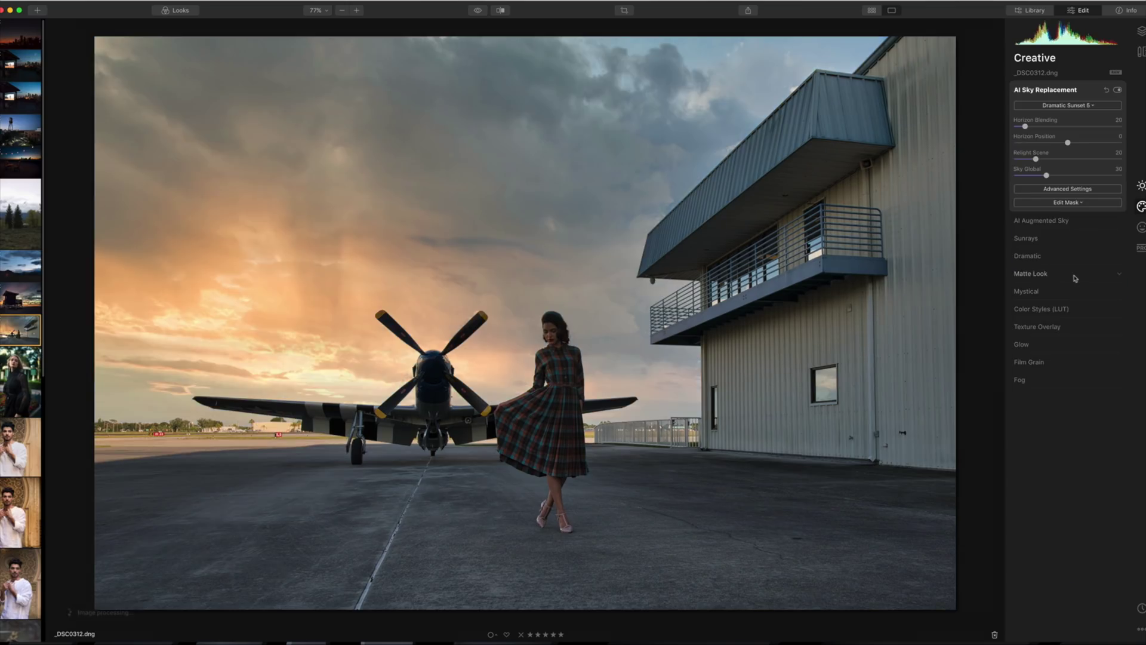
click(1068, 106)
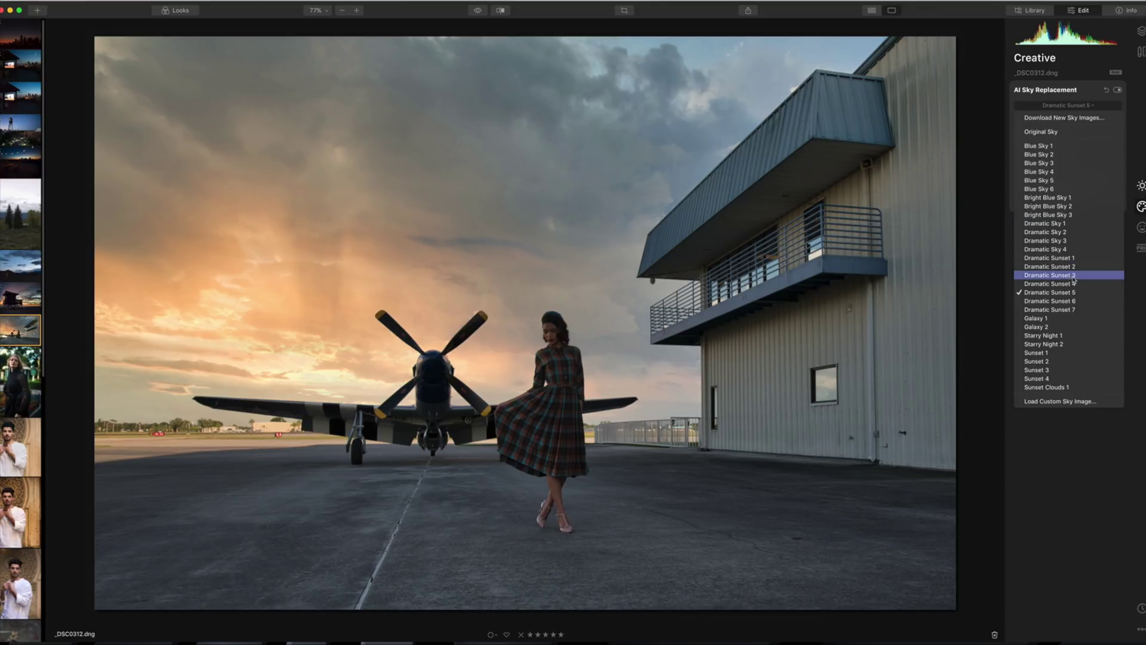
click(1070, 283)
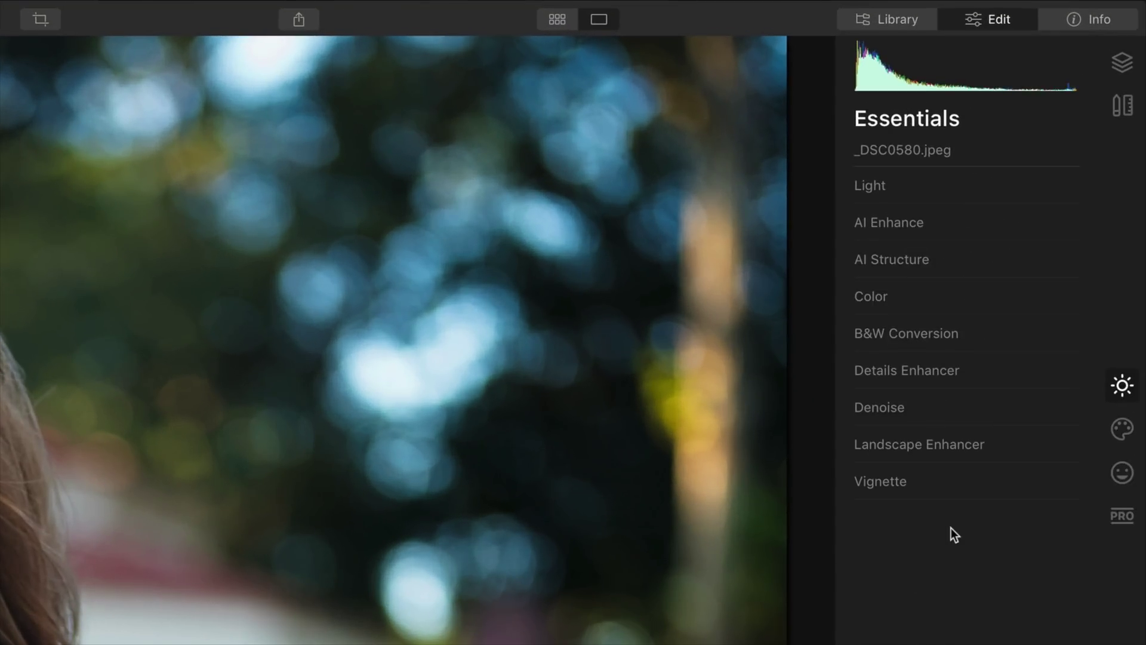
- Apply AI Skin Enhancer to the JPEG portrait with Amount 48, Shine Removal 48 and AI Skin Defects Removal enabled
click(1122, 473)
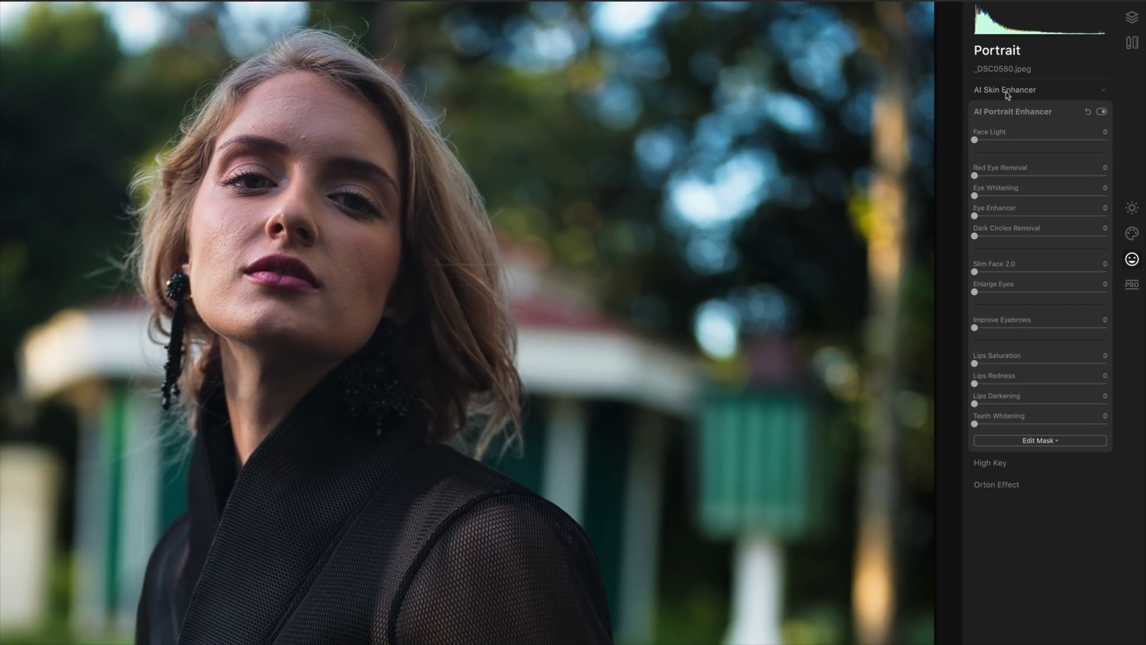
click(1010, 94)
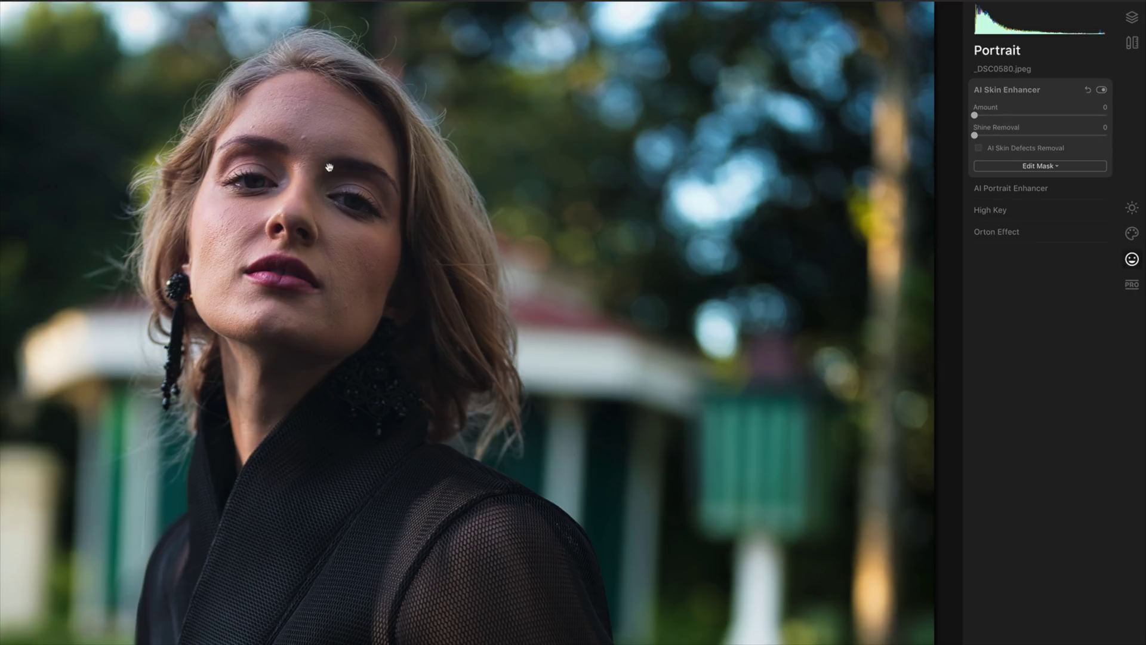
drag(974, 115, 1042, 120)
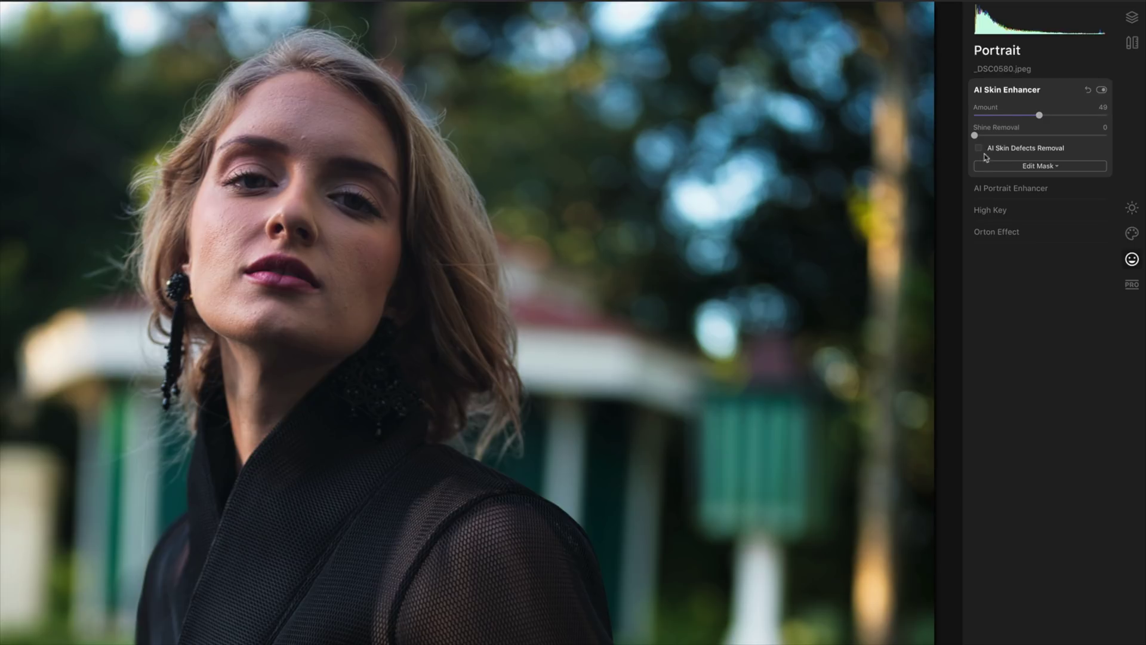
click(979, 148)
drag(1040, 115, 1058, 115)
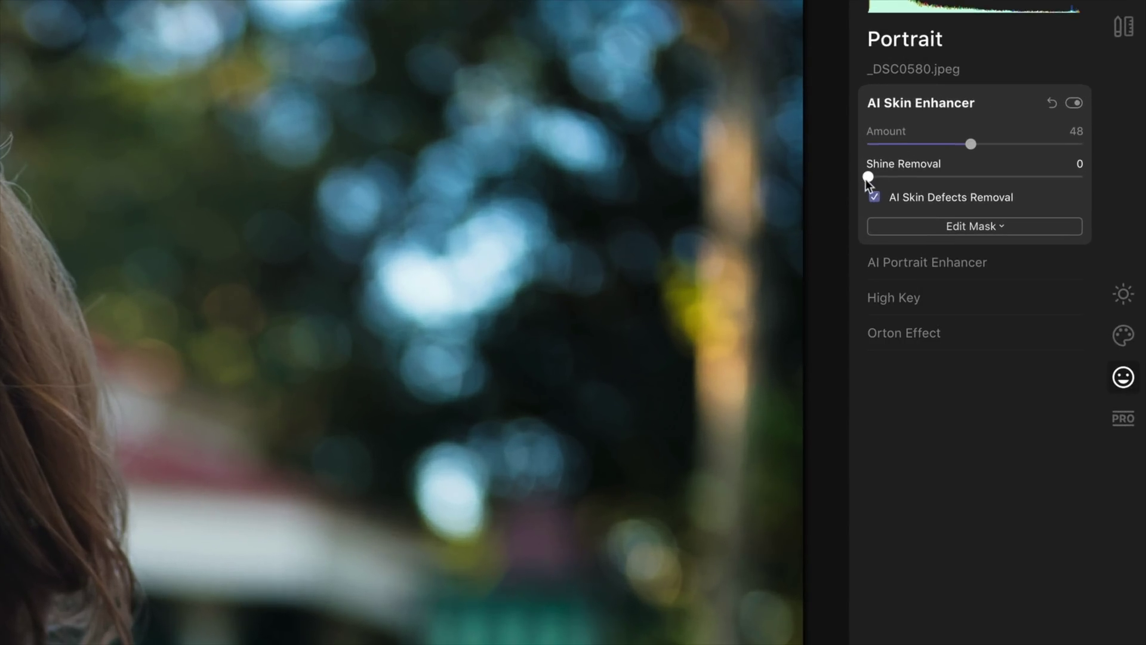
drag(868, 178, 1011, 166)
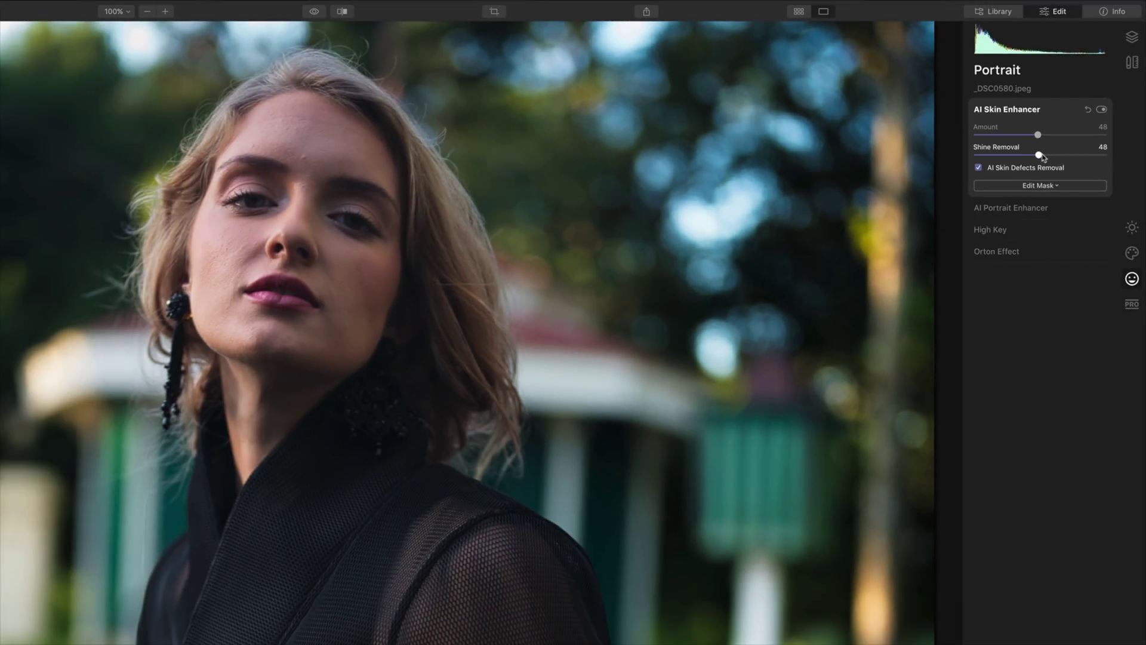
- Compare the skin retouching before and after across the woman's face
click(342, 11)
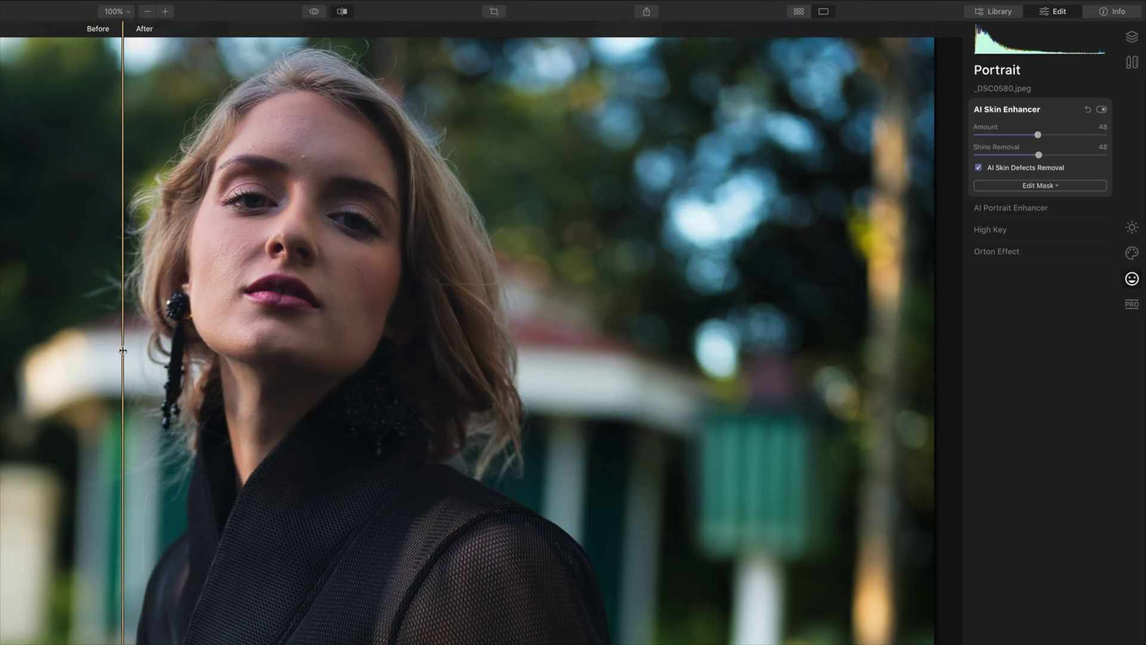
drag(122, 382, 628, 327)
drag(468, 501, 1, 525)
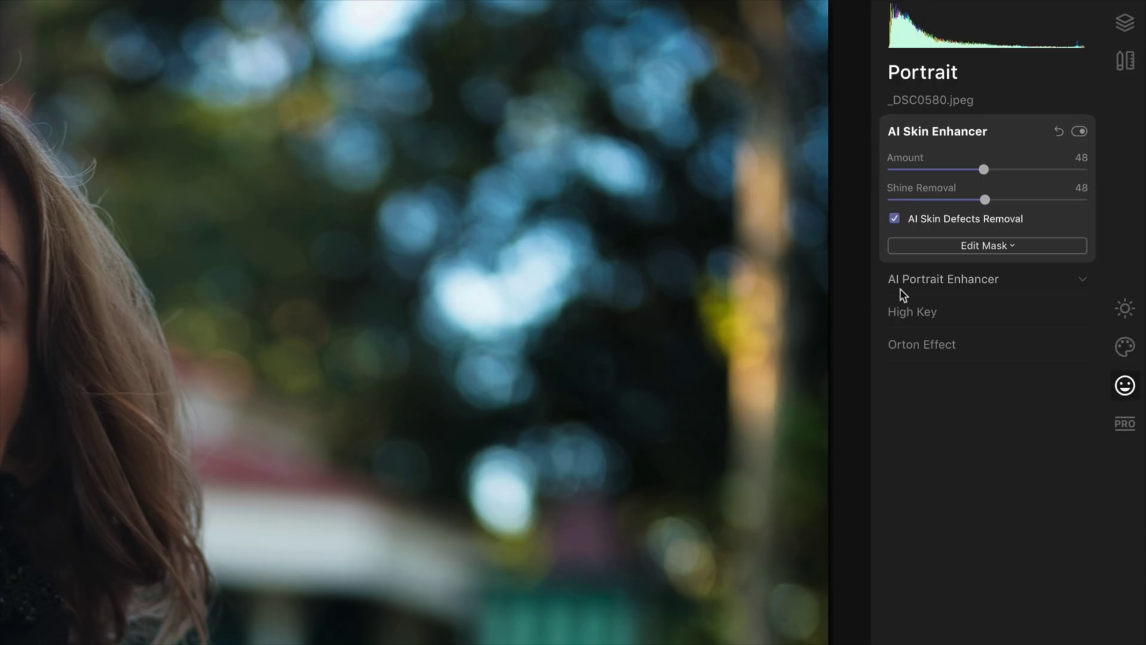
- Set Face Light to 40 in AI Portrait Enhancer
click(978, 281)
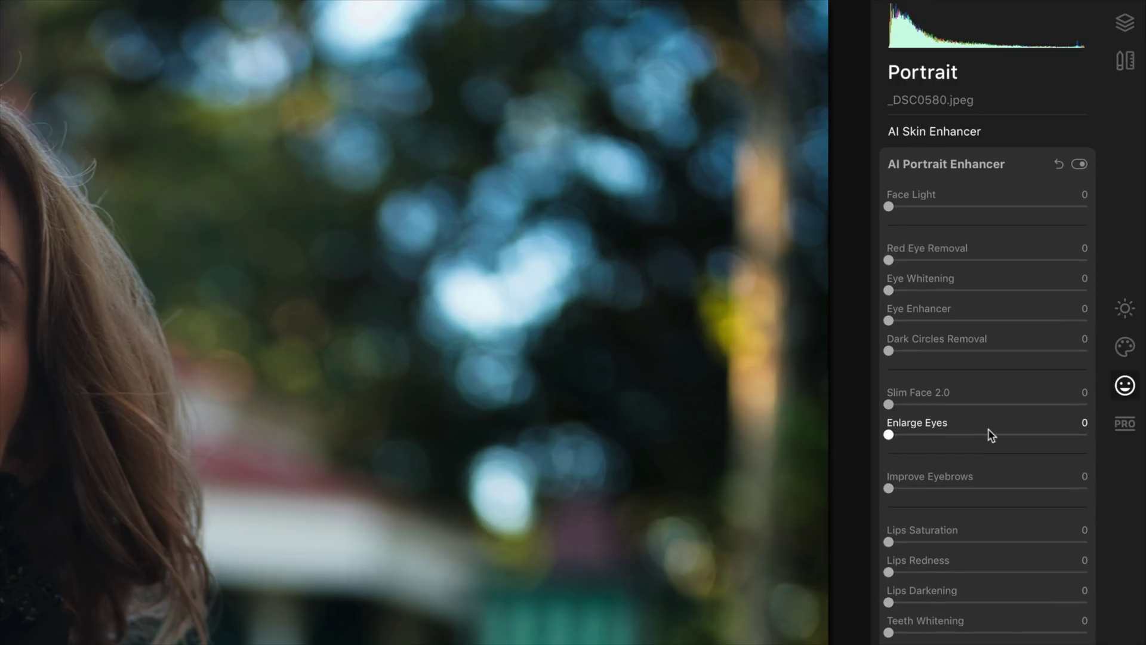
drag(889, 206, 968, 208)
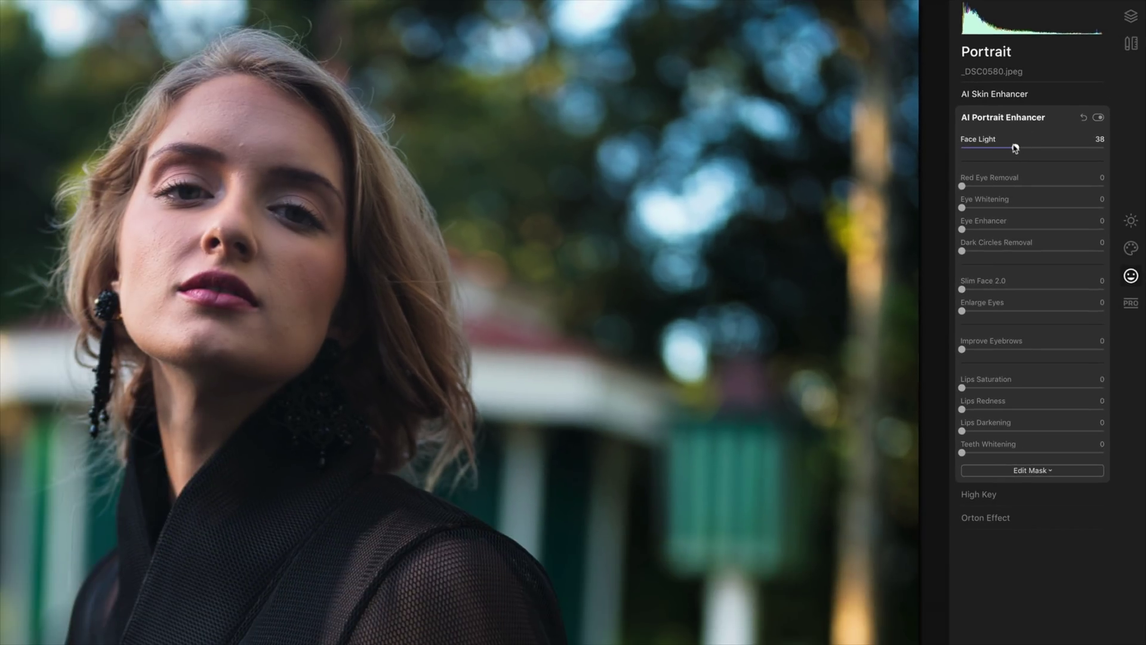
drag(1016, 150, 1017, 154)
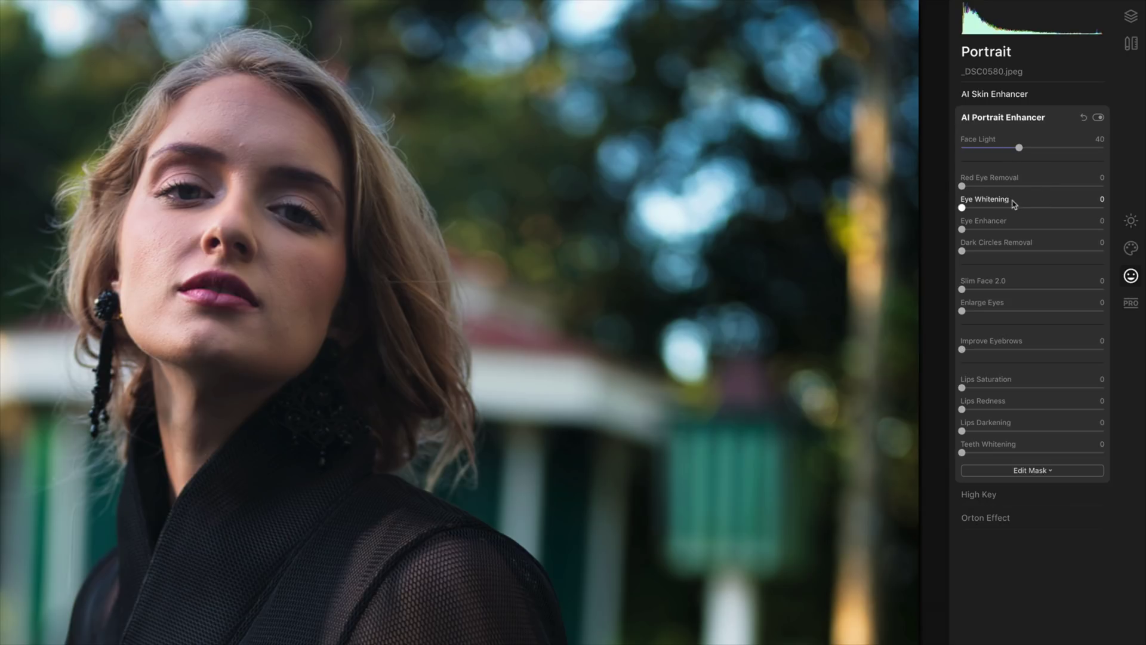
- Set Eye Enhancer to 72 and Dark Circles Removal to 8 for the portrait
drag(963, 230, 1066, 231)
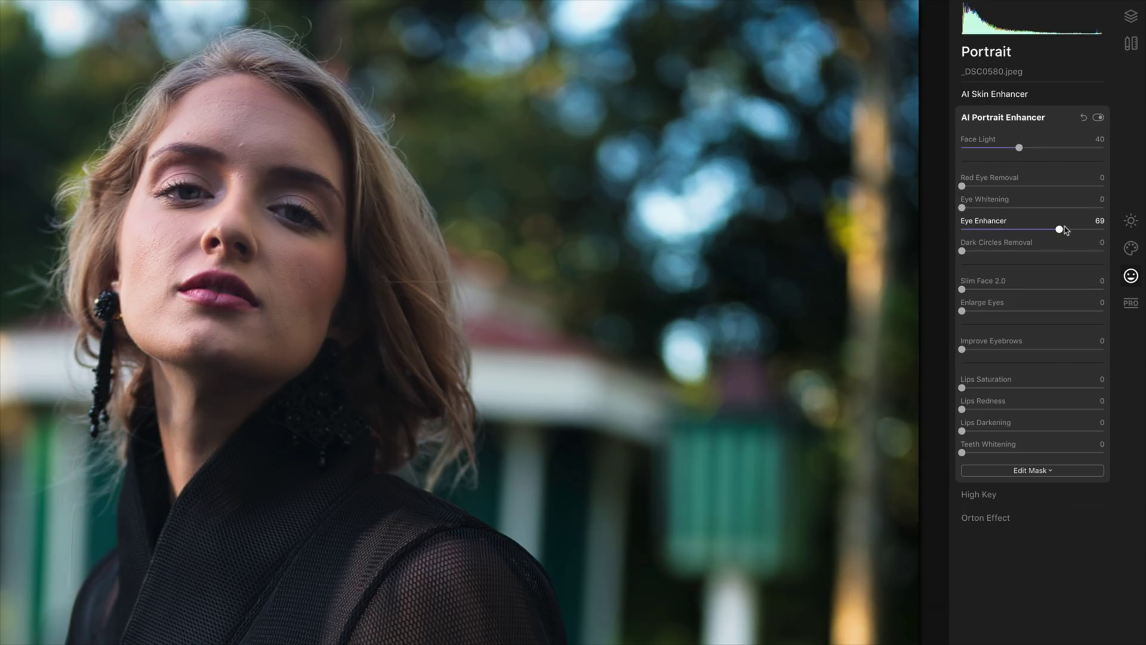
click(1061, 231)
drag(1061, 231, 1064, 231)
drag(963, 252, 974, 252)
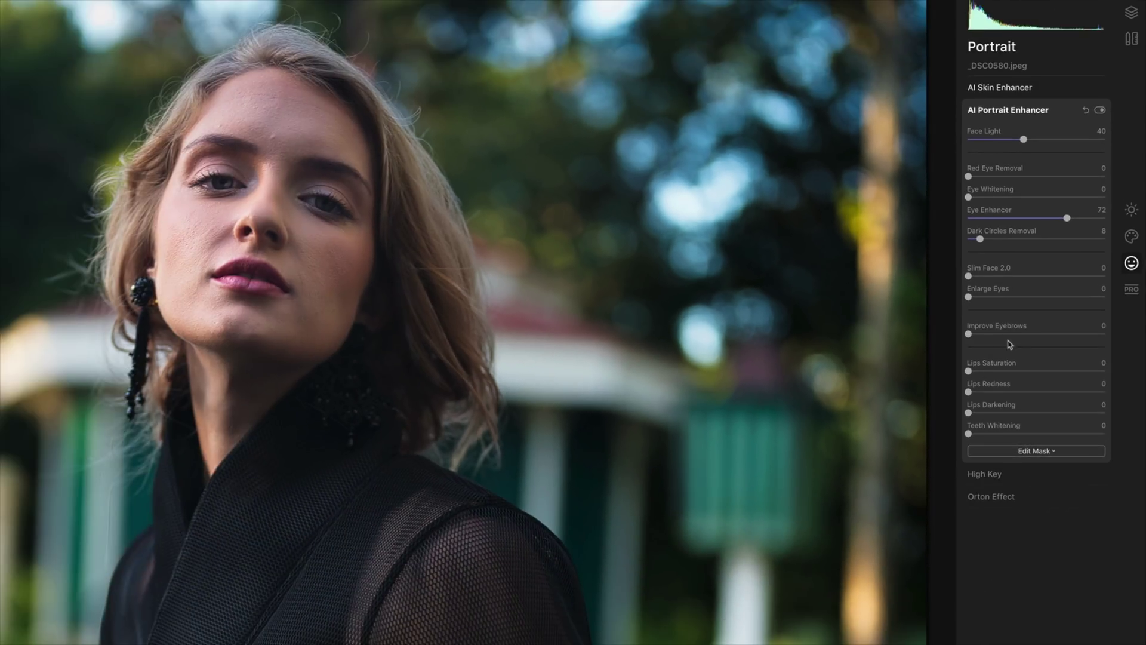
- Set Slim Face 2.0 to 52 and Enlarge Eyes to 42
drag(968, 276, 1040, 275)
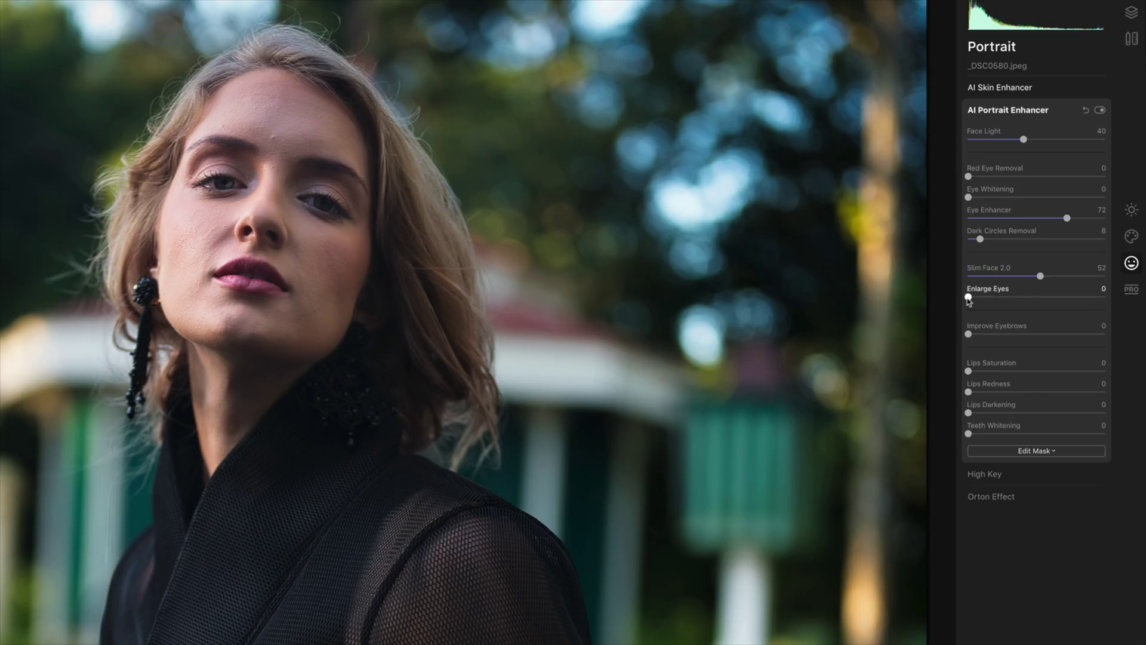
drag(969, 298, 1034, 306)
drag(1034, 300, 1027, 300)
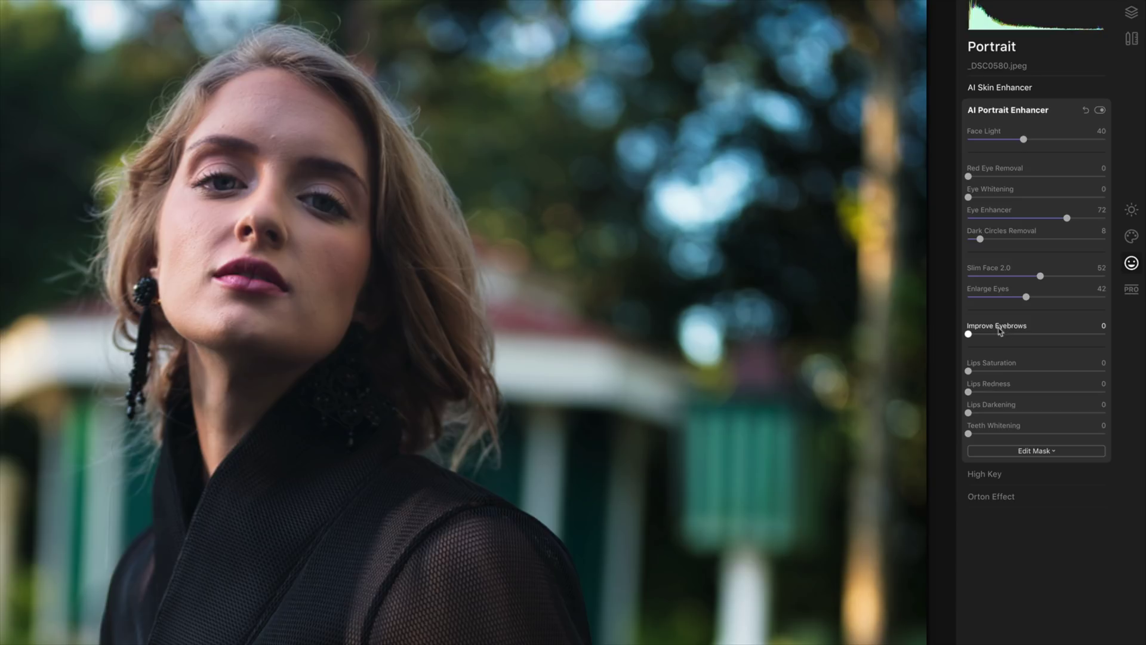
- Set Improve Eyebrows to 11, Lips Redness to 29 and Lips Darkening to 34, lower Lips Saturation slightly, and compare before and after
mouse_move(968, 335)
mouse_down()
mouse_move(1016, 336)
mouse_move(985, 337)
mouse_up()
drag(969, 371, 1014, 416)
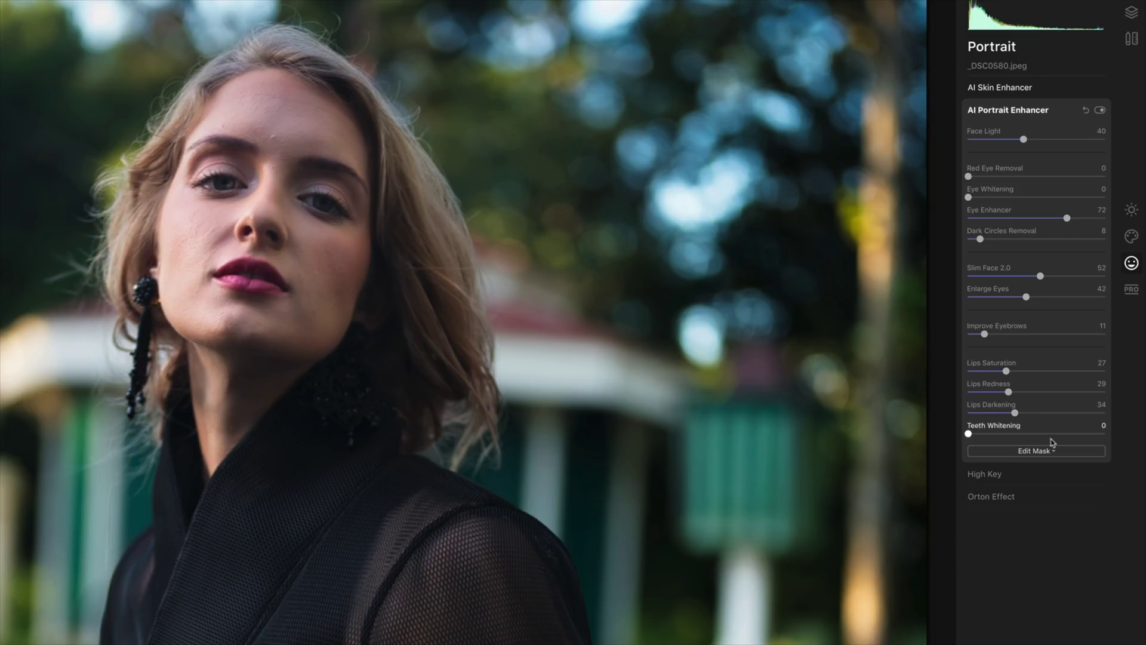
drag(1006, 372, 996, 377)
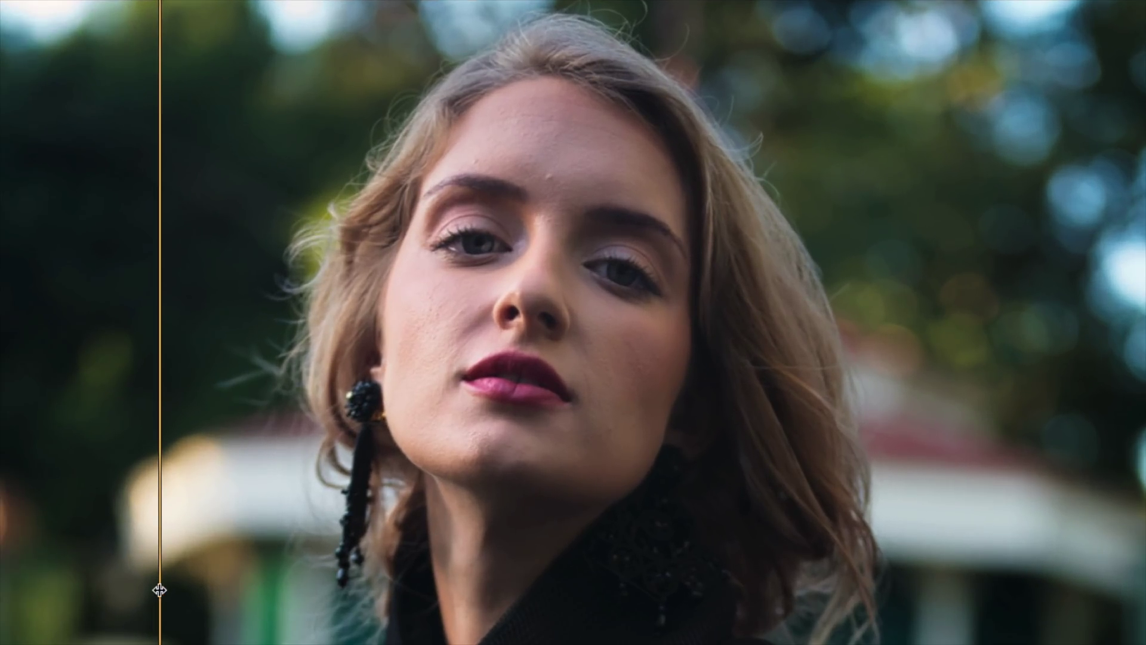
drag(156, 589, 924, 563)
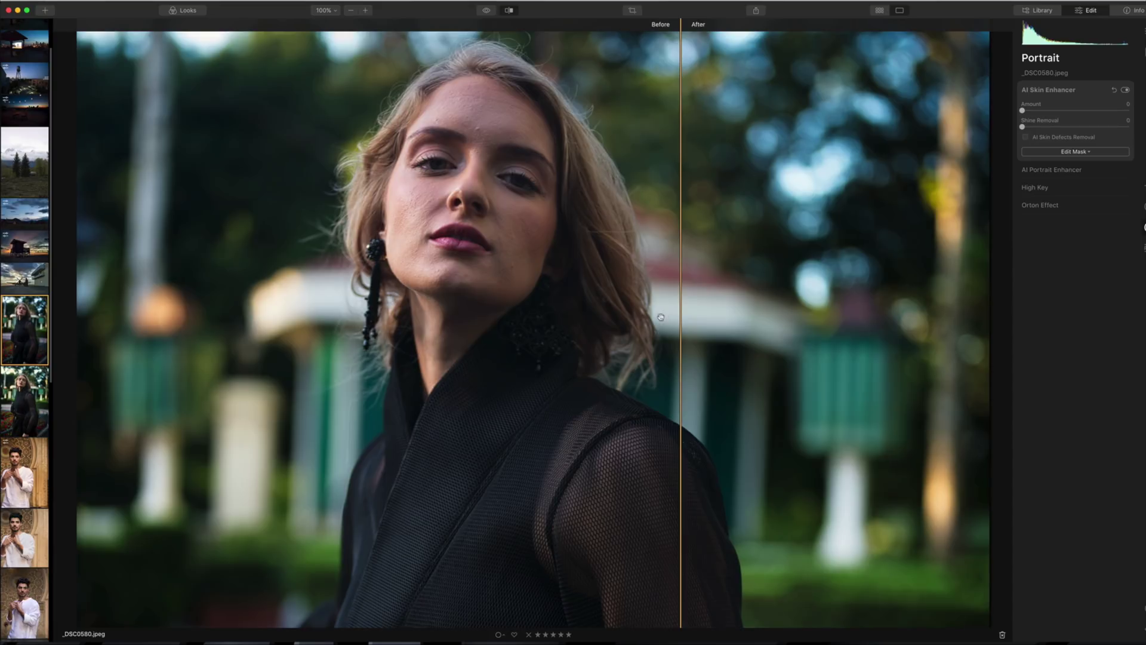
- Leave the before/after comparison and switch the Luminar Looks collection from Landscape to Portrait
click(508, 11)
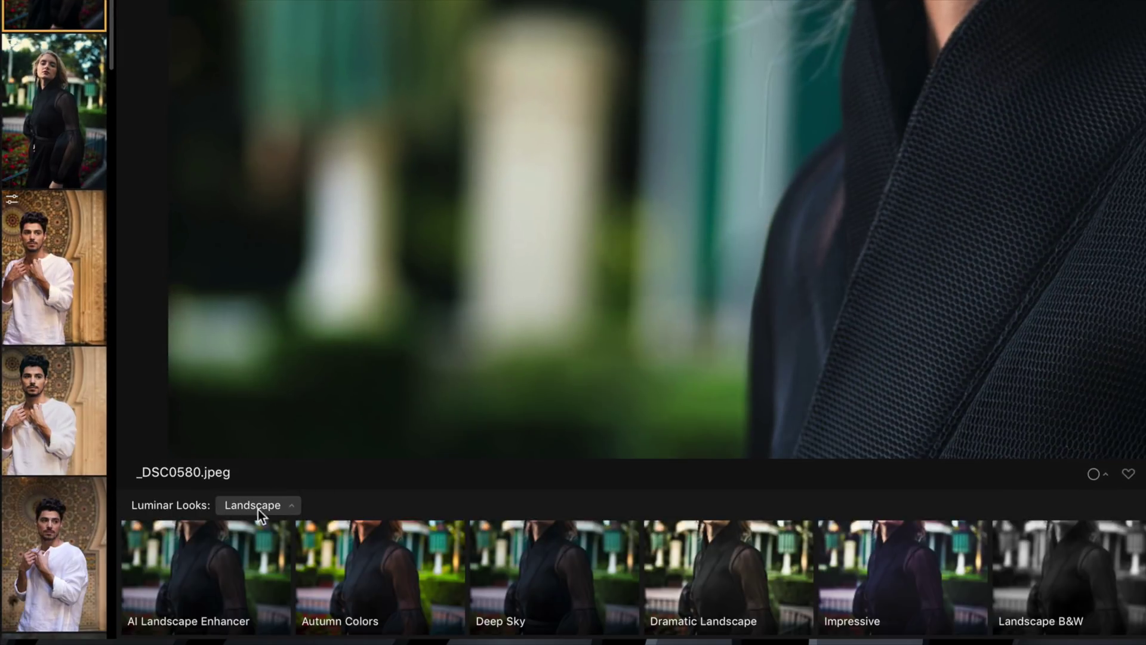
click(286, 505)
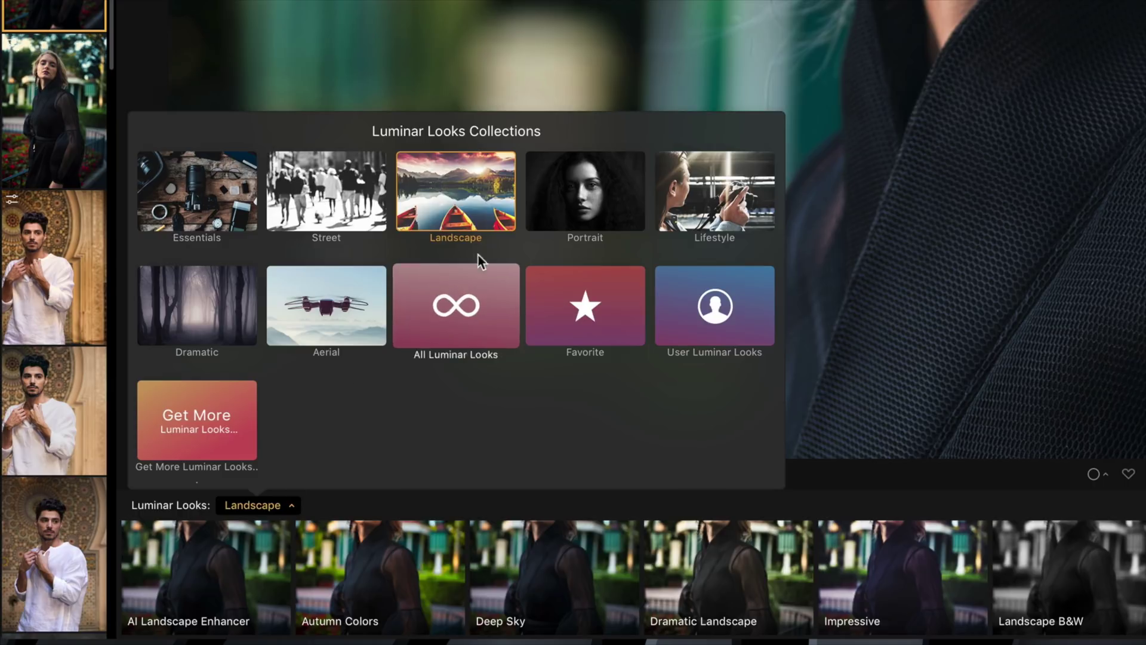
click(577, 209)
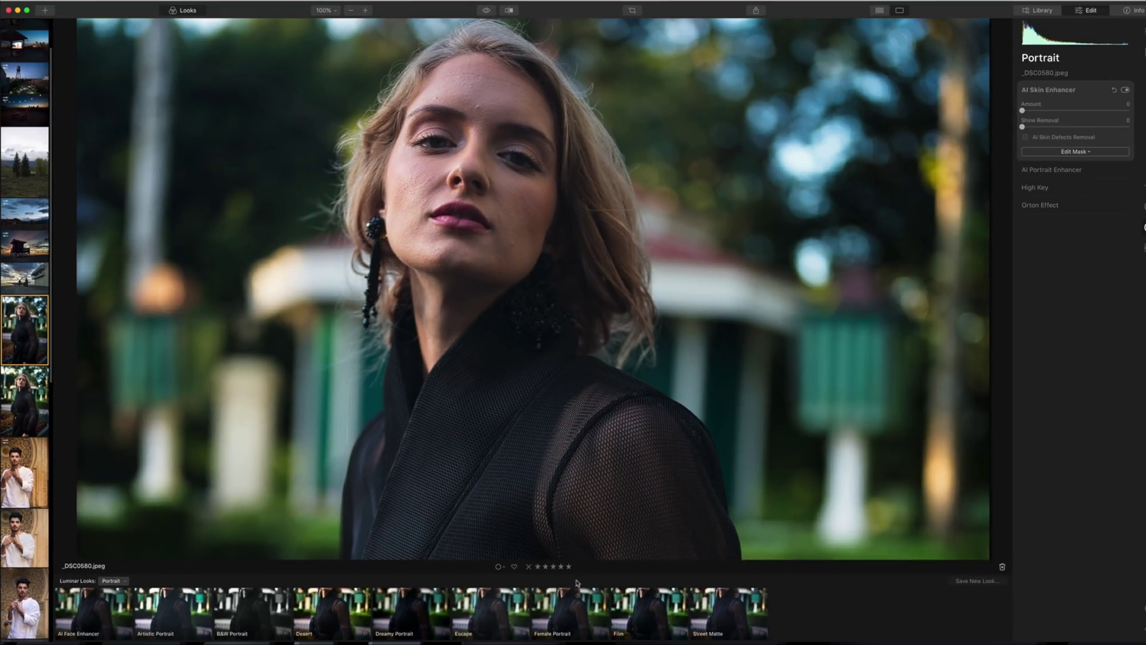
- Apply the Female Portrait look to the woman's portrait and compare the image before and after
click(565, 610)
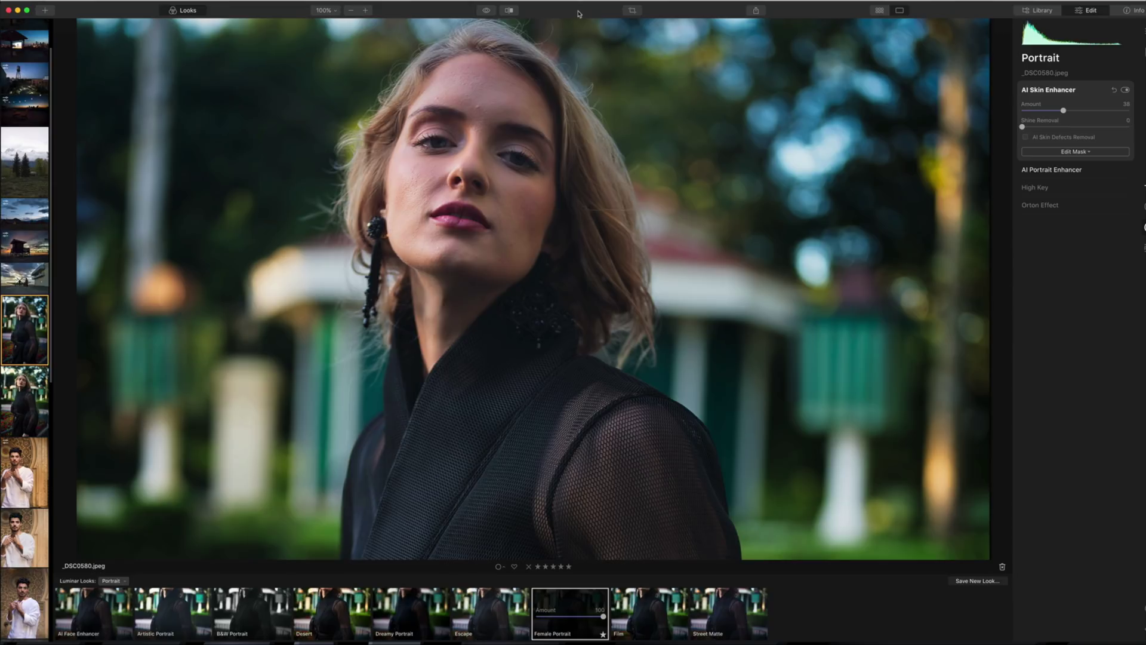
click(508, 11)
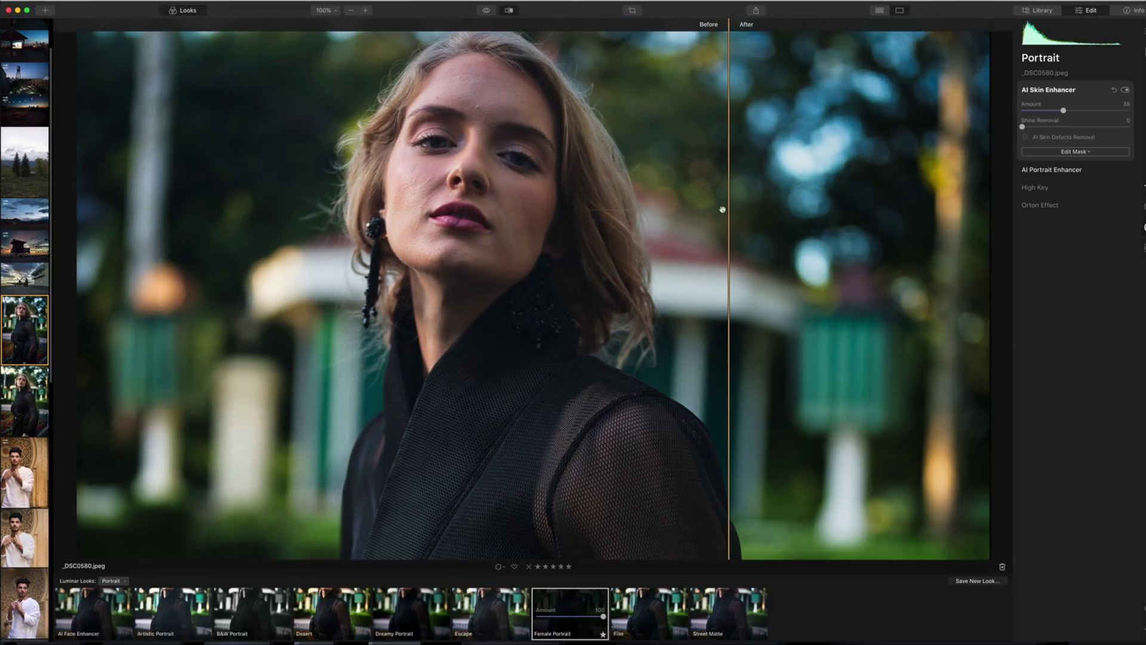
drag(727, 212, 270, 321)
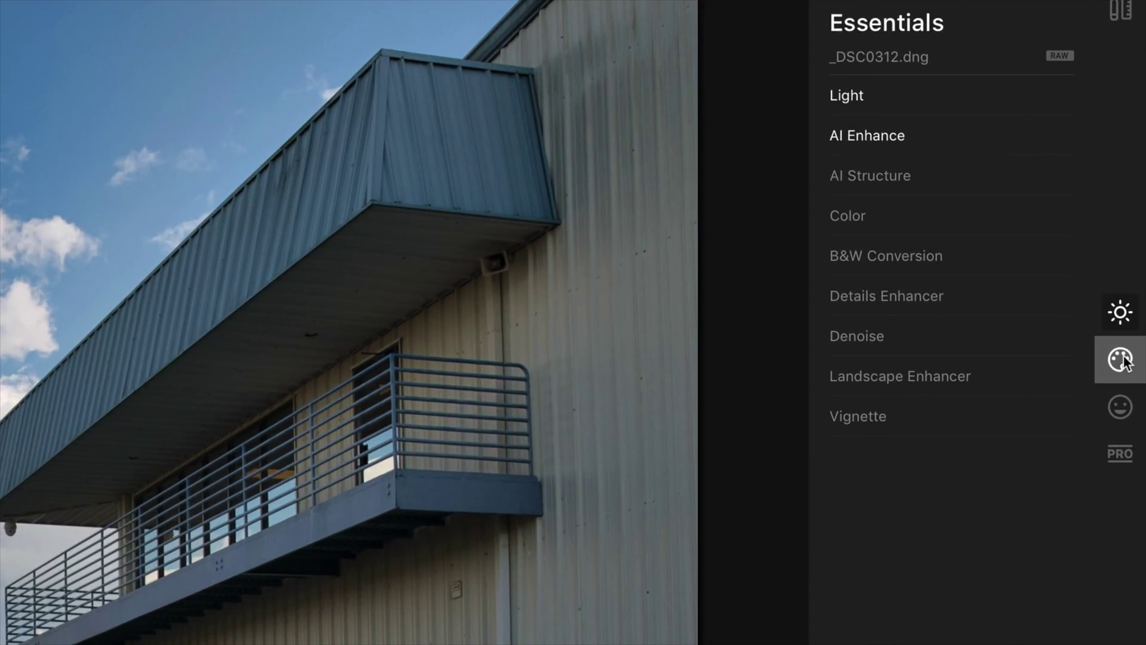
- Replace the sky in the airplane photo with Dramatic Sunset 4 and inspect the blend up close
click(1118, 362)
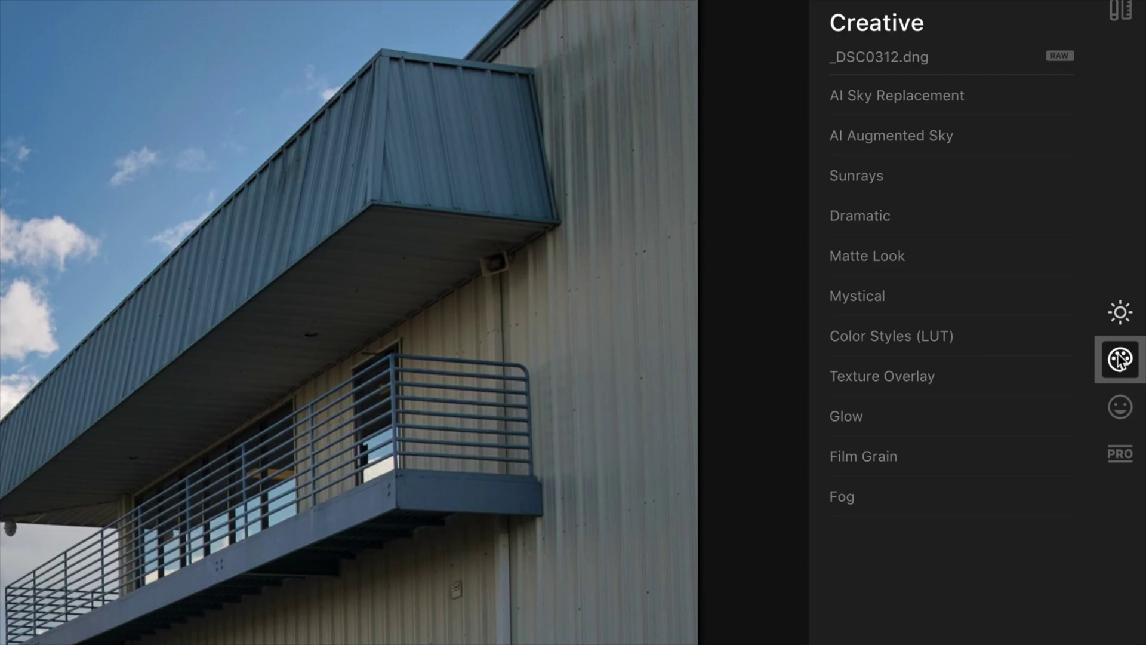
click(945, 94)
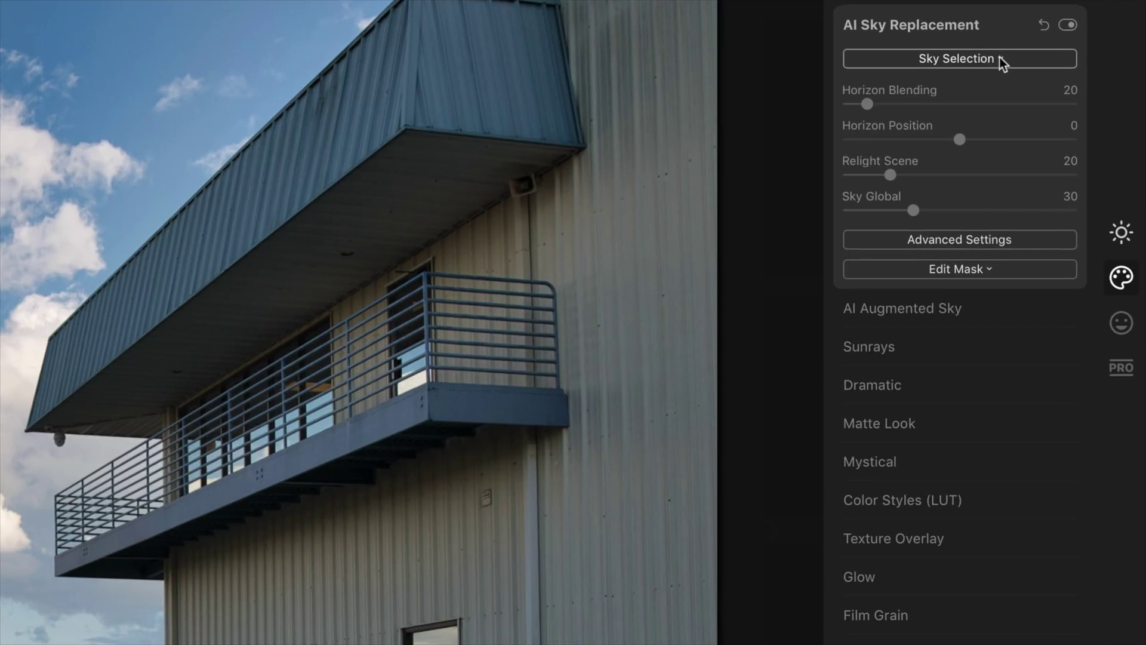
click(999, 60)
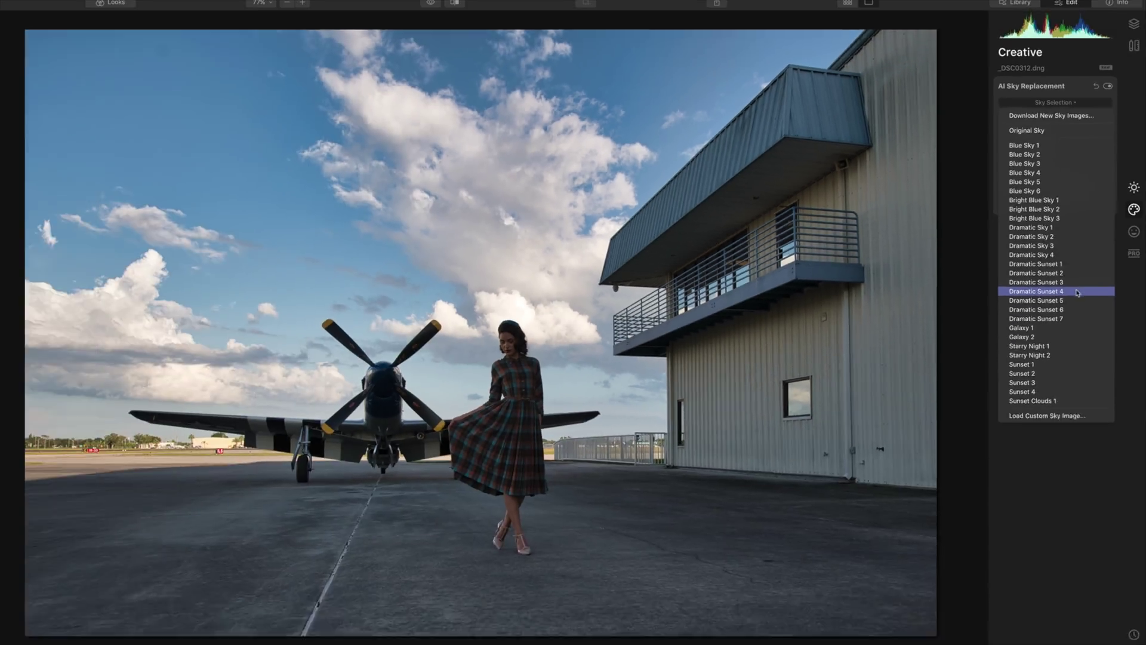
click(1000, 445)
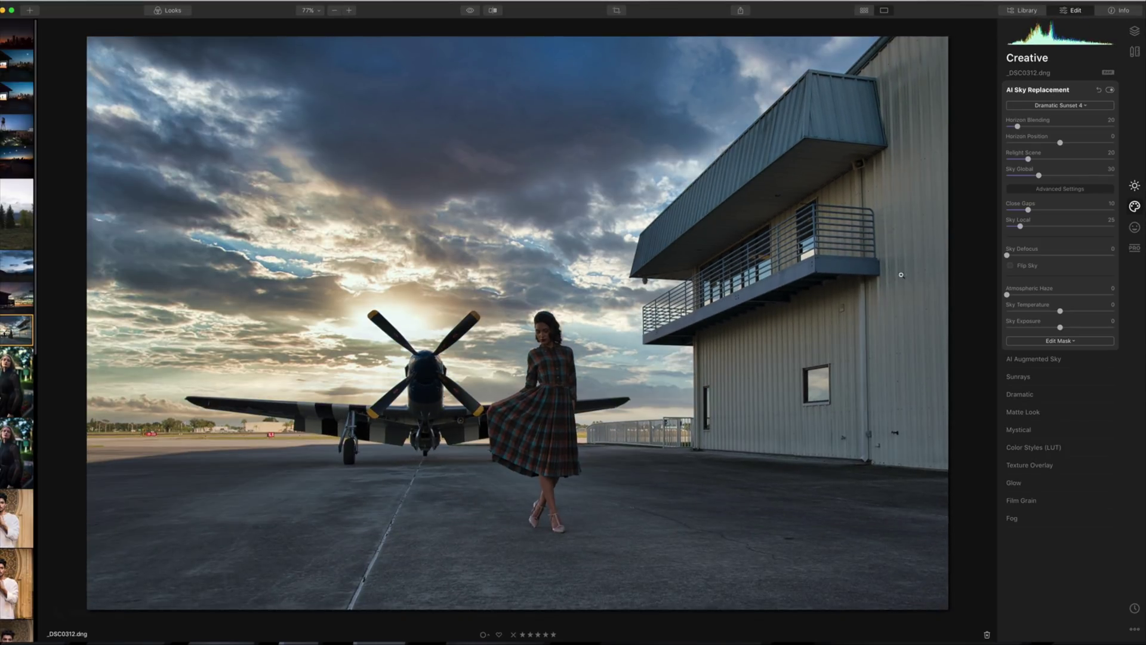
click(674, 310)
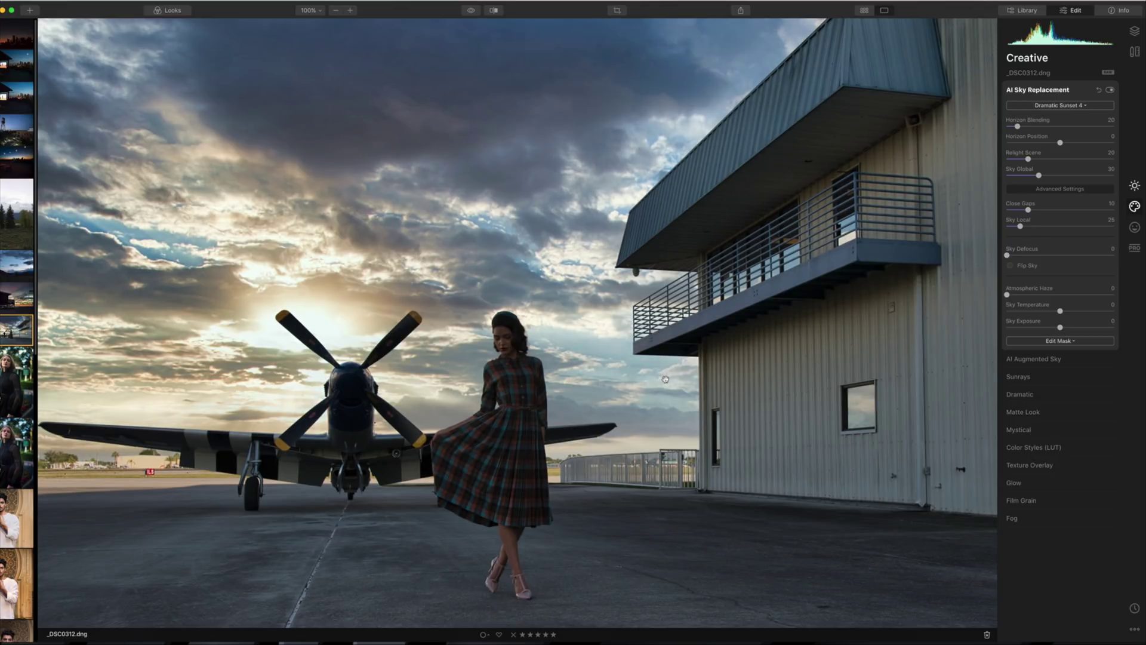
click(669, 391)
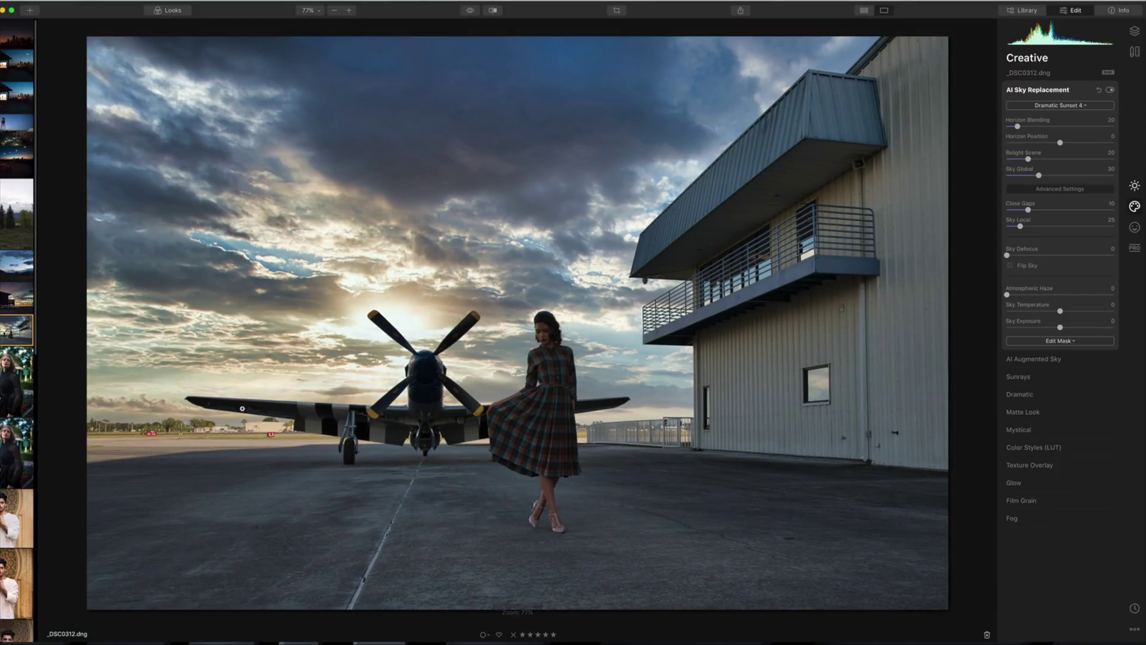
- Set Horizon Blending to 113 and Relight Scene to 48, and try a slight Sky Defocus before resetting it to 0
drag(1018, 127, 1069, 127)
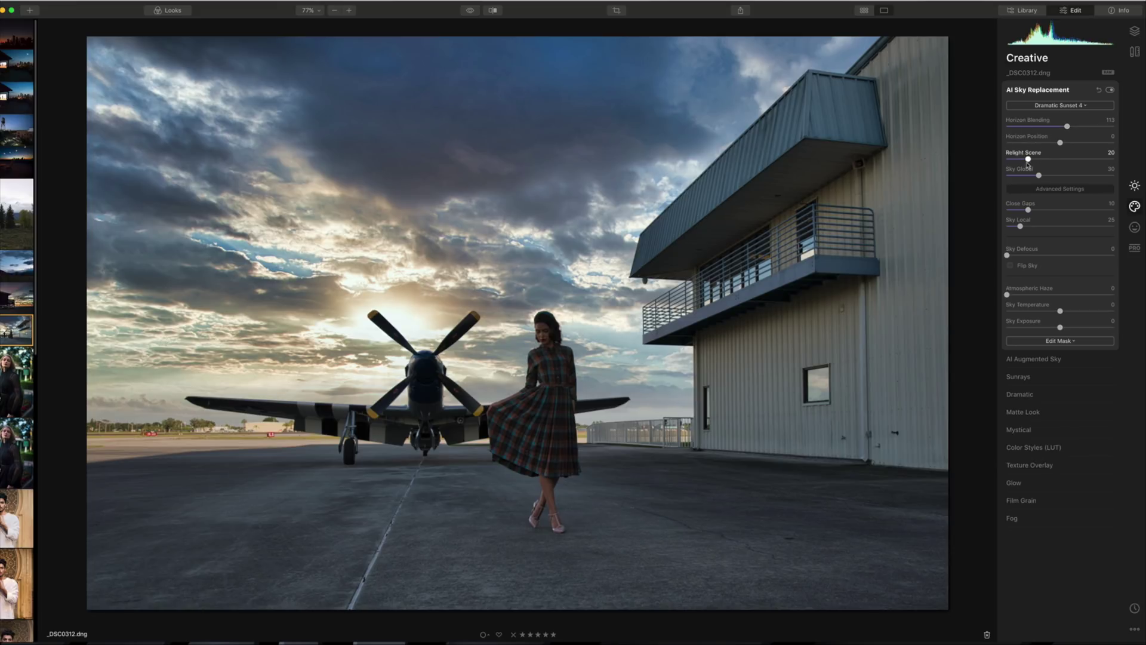
drag(1028, 159, 1060, 161)
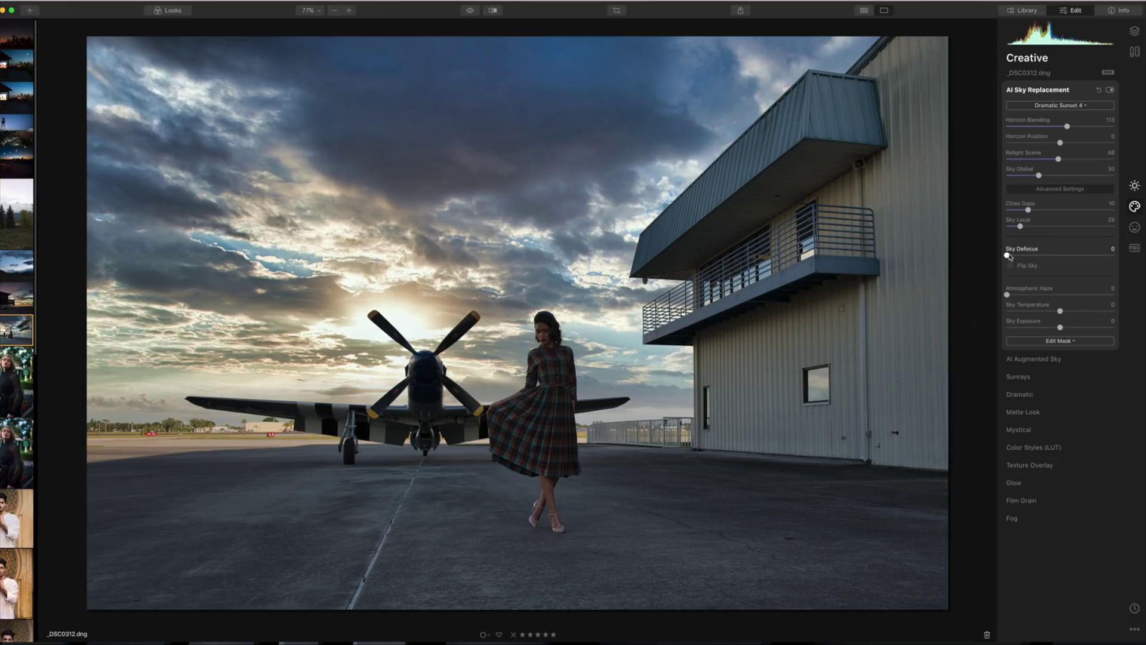
drag(1009, 256, 1011, 255)
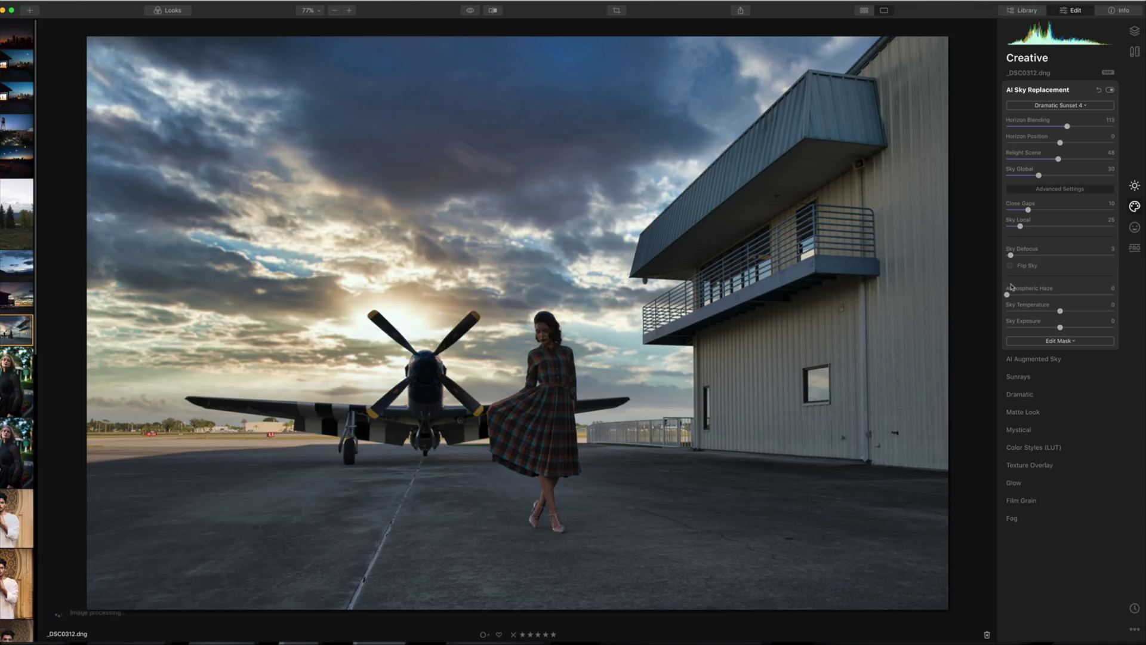
drag(1010, 256, 1005, 256)
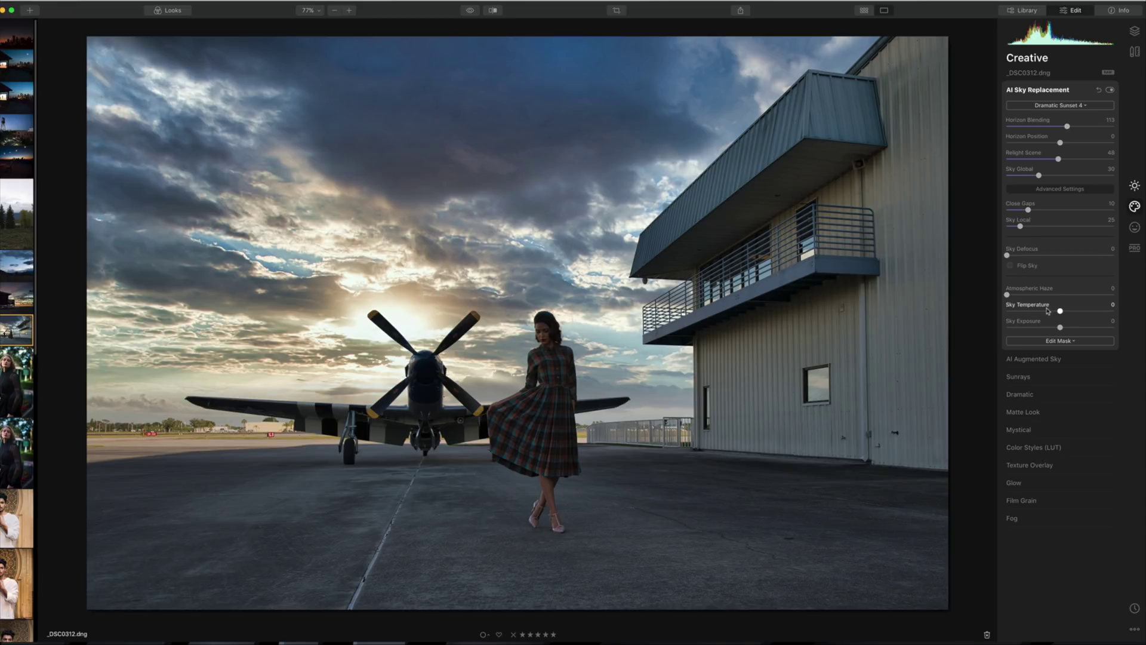
- Warm the replacement sky with Sky Temperature 27 and darken it with Sky Exposure -20
drag(1060, 311, 1072, 312)
drag(1075, 313, 1076, 312)
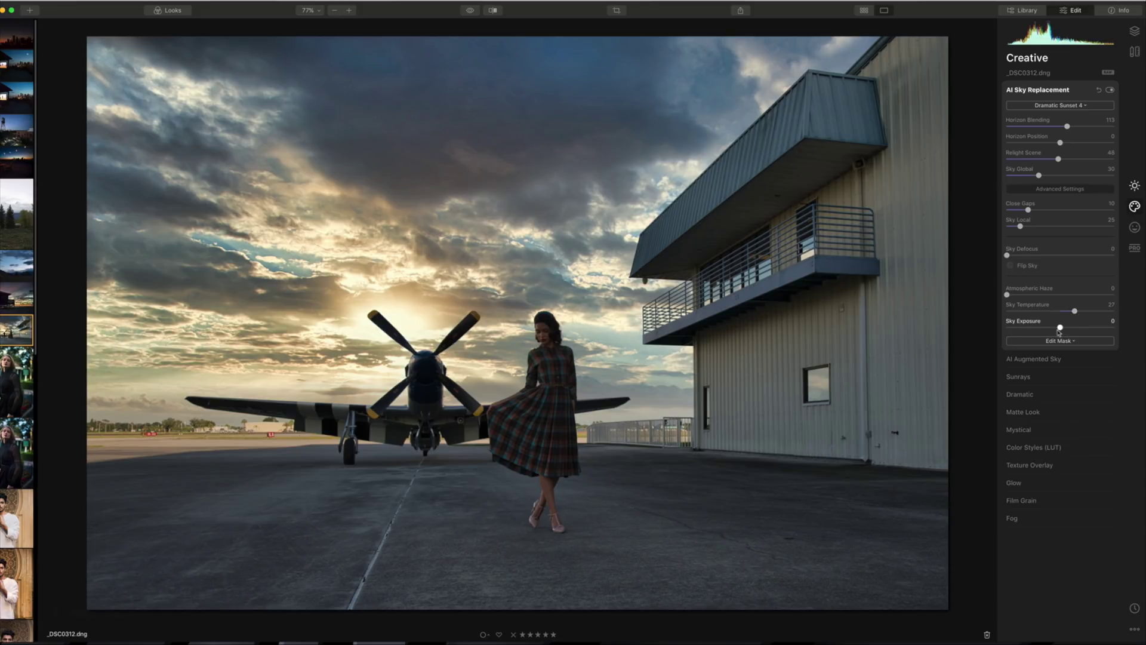
drag(1059, 330, 1047, 333)
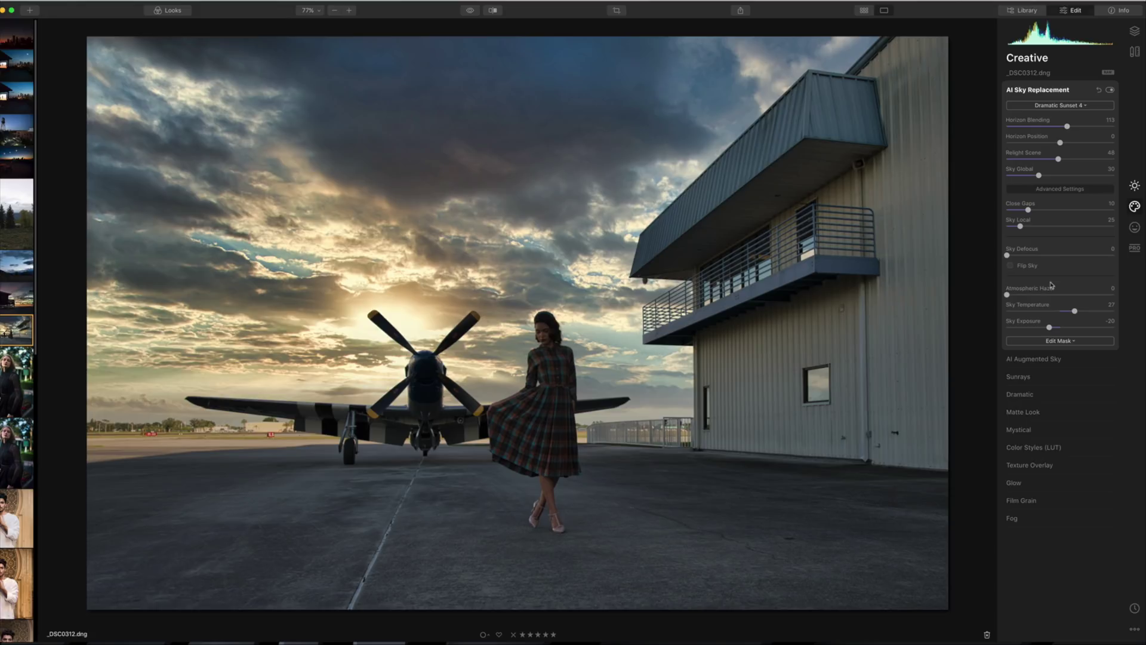
- Add Sunrays with Amount 19 and place the sun center on the bright sky just beside the plane's propeller
click(1022, 379)
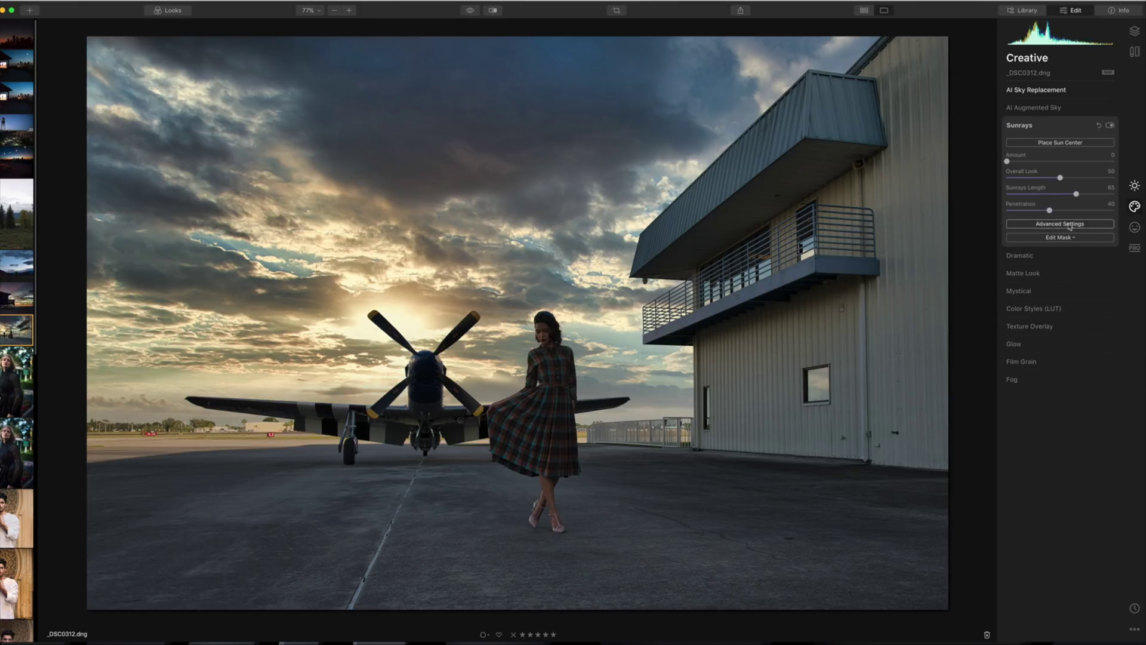
click(1060, 142)
click(344, 151)
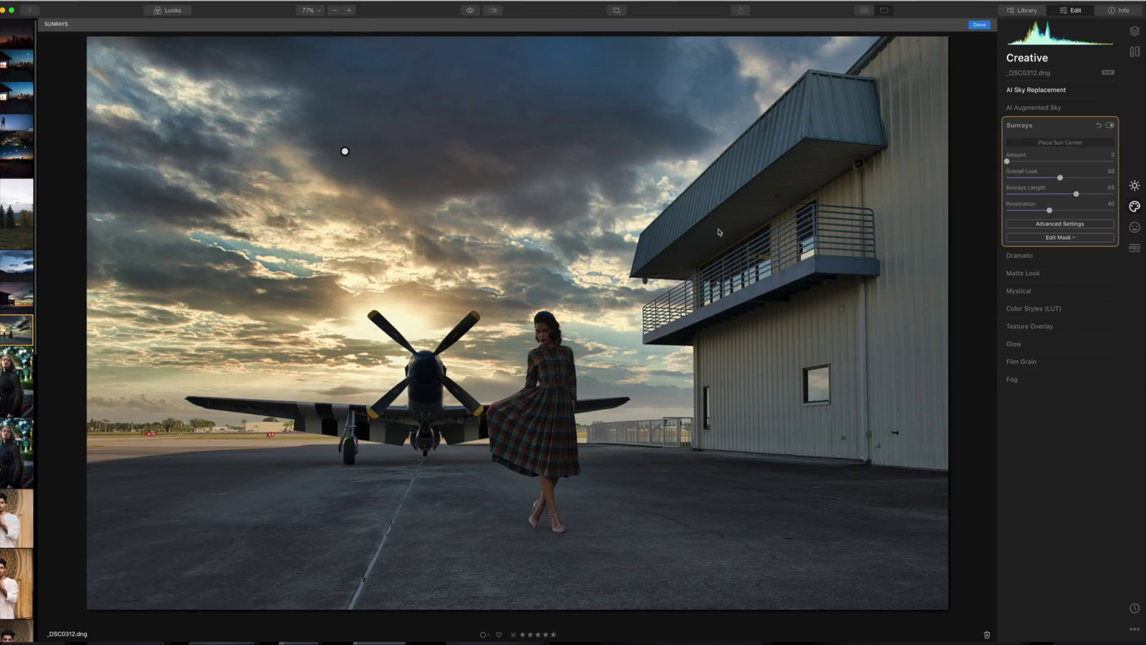
drag(344, 151, 399, 312)
mouse_move(1008, 162)
mouse_down()
mouse_move(1067, 165)
mouse_move(1028, 168)
mouse_up()
drag(399, 312, 354, 318)
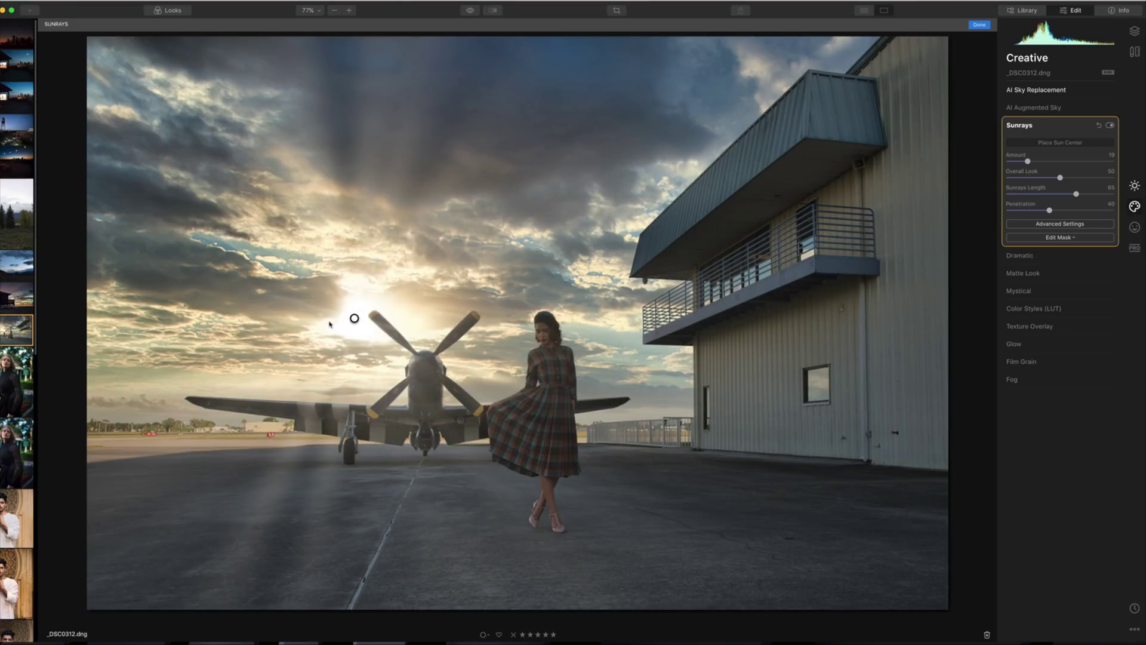
- Set the sunrays' Overall Look to 59, Sunrays Length to 37 and Penetration to 36, and compare before and after
drag(1075, 194, 1046, 210)
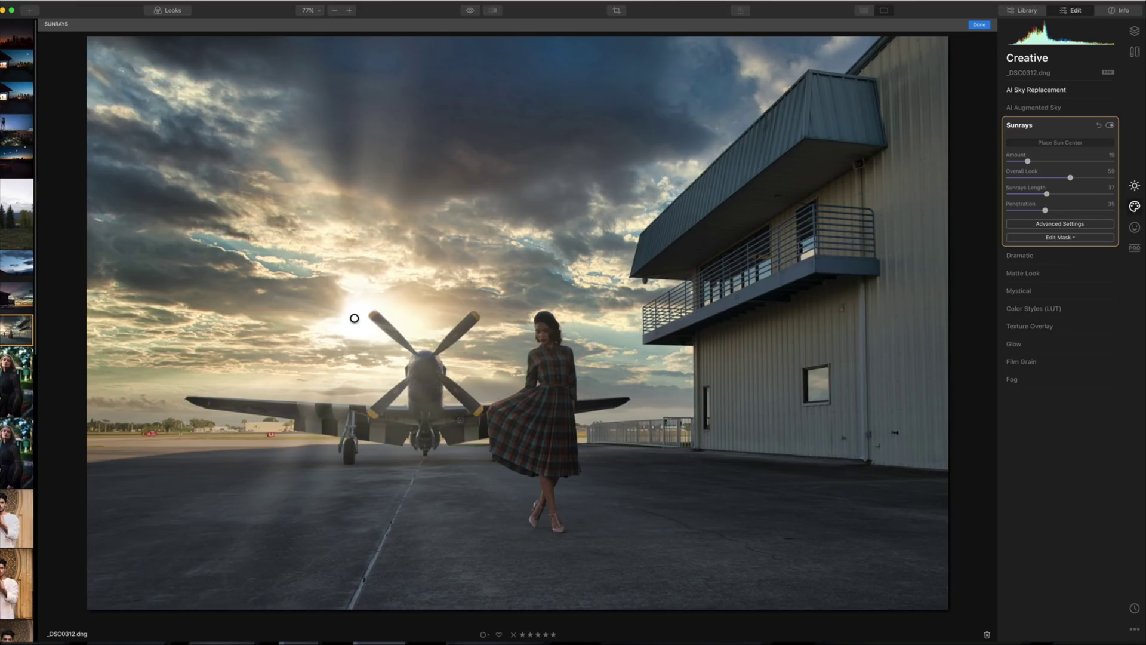
click(493, 10)
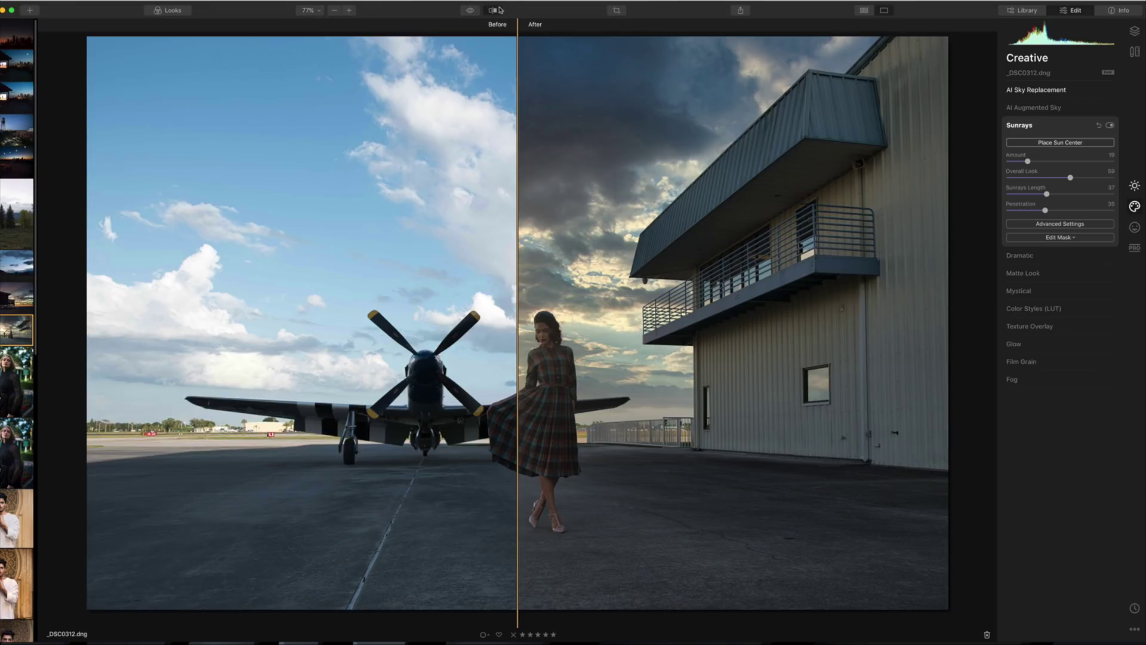
drag(519, 202, 133, 326)
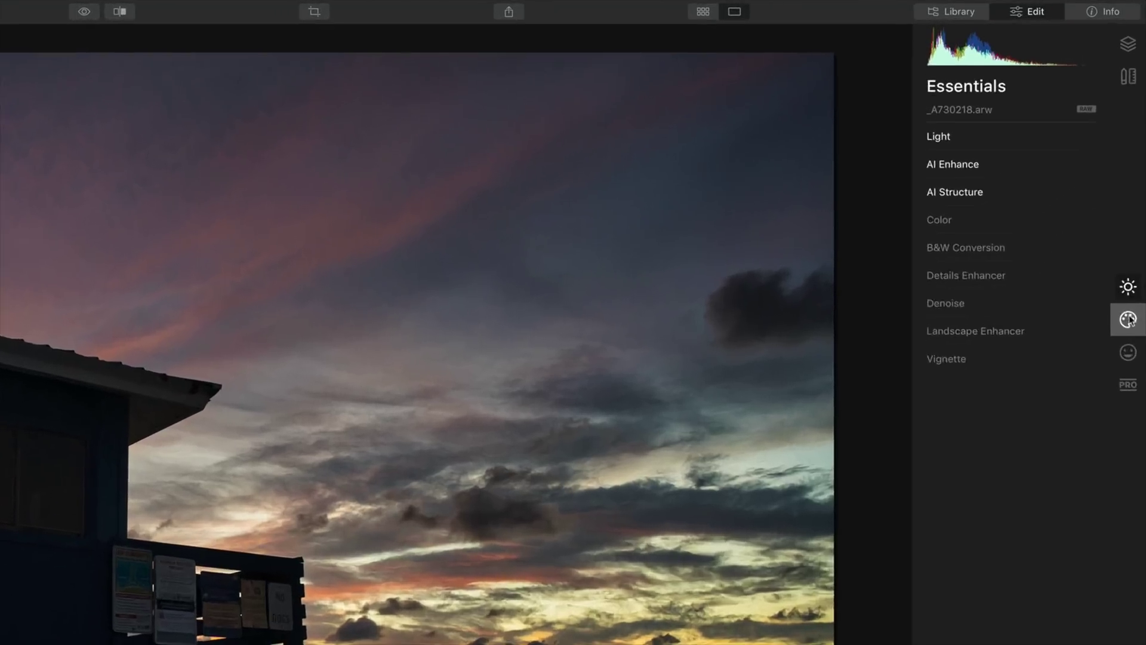
- Add the Birds 1 object to the lifeguard hut photo with AI Augmented Sky and inspect the birds up close
click(1135, 207)
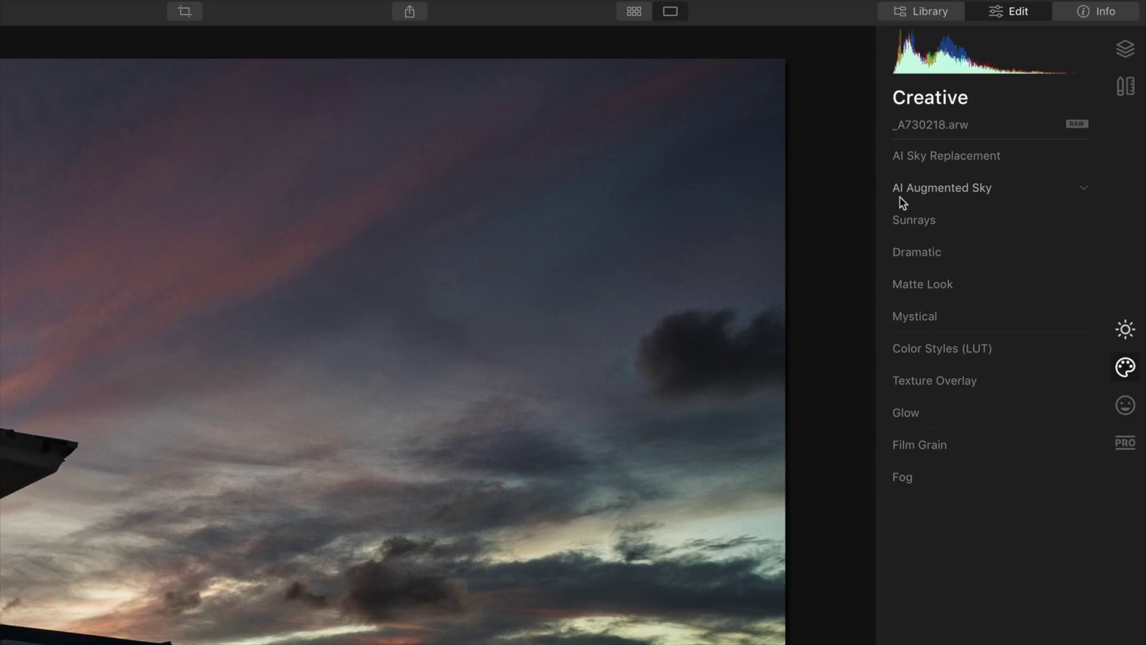
click(986, 188)
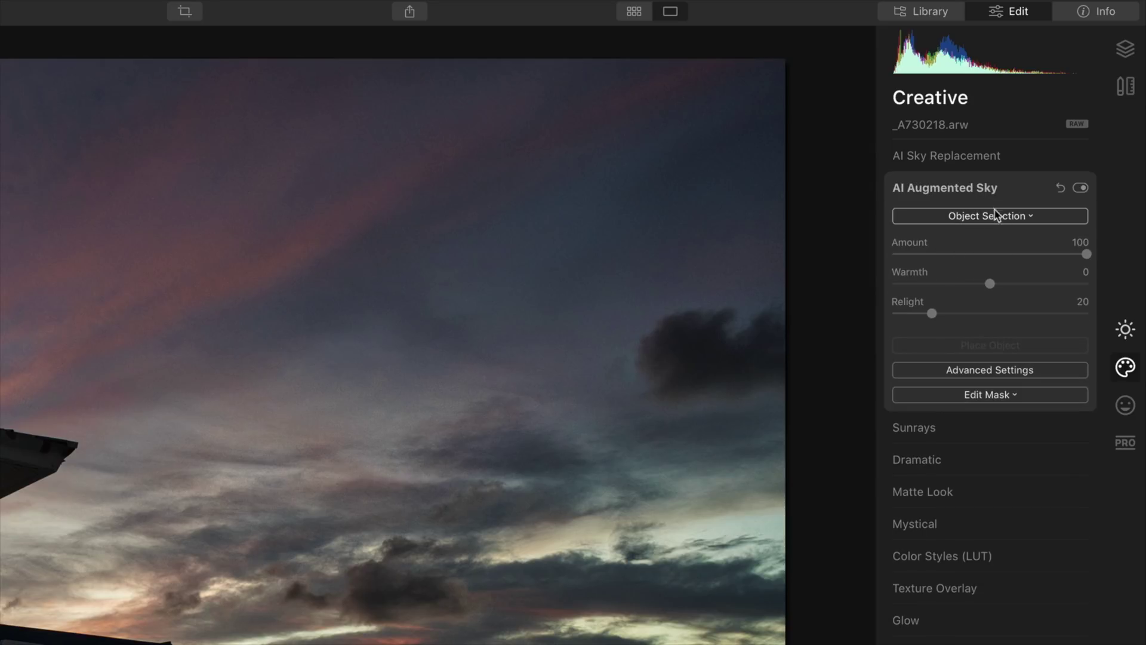
click(1028, 218)
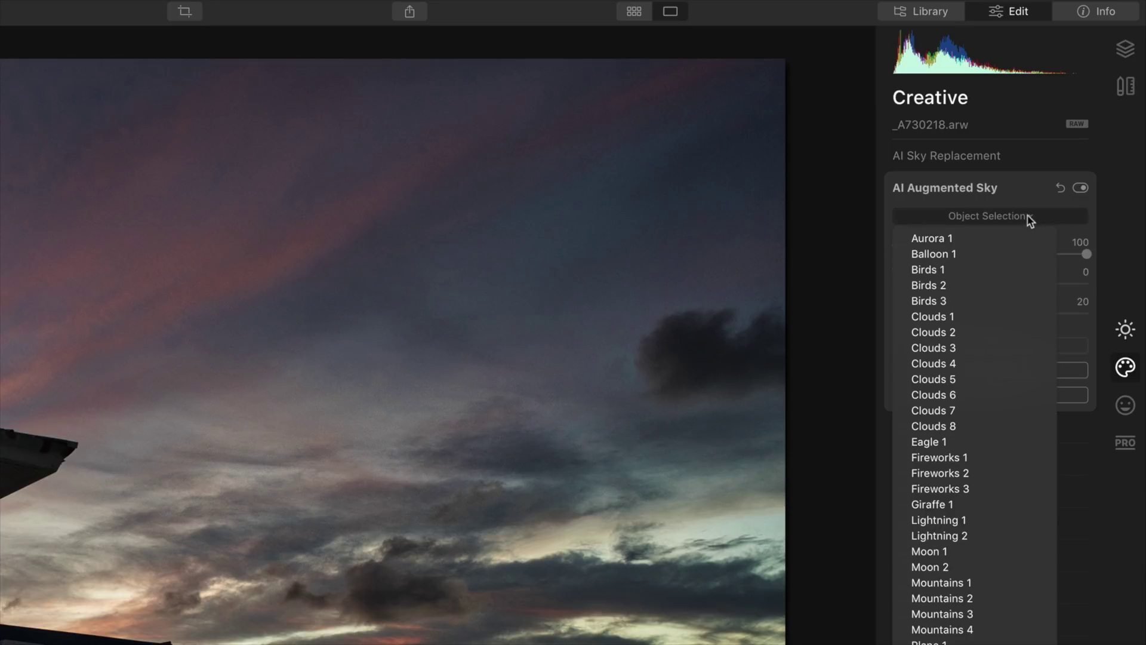
click(1019, 270)
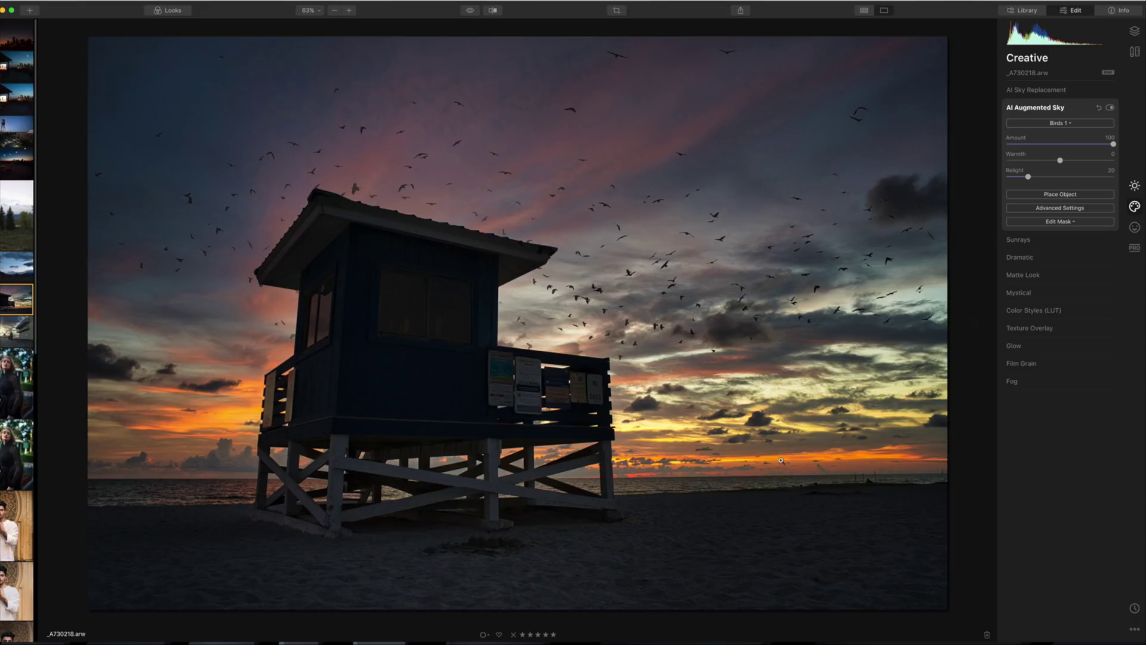
click(511, 250)
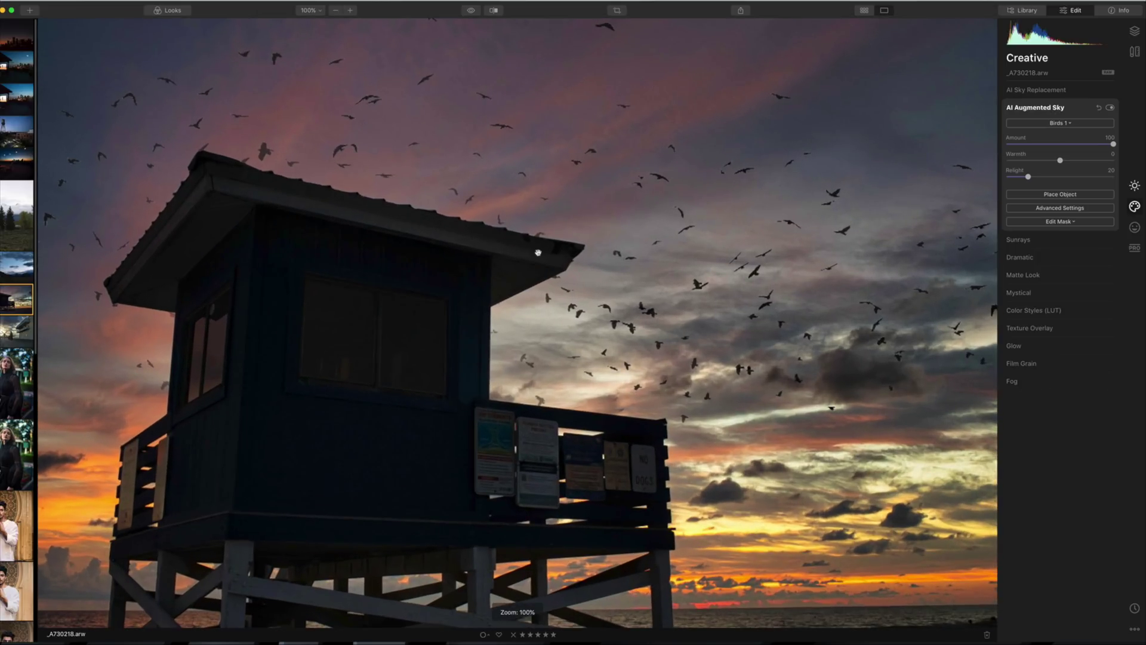
click(445, 229)
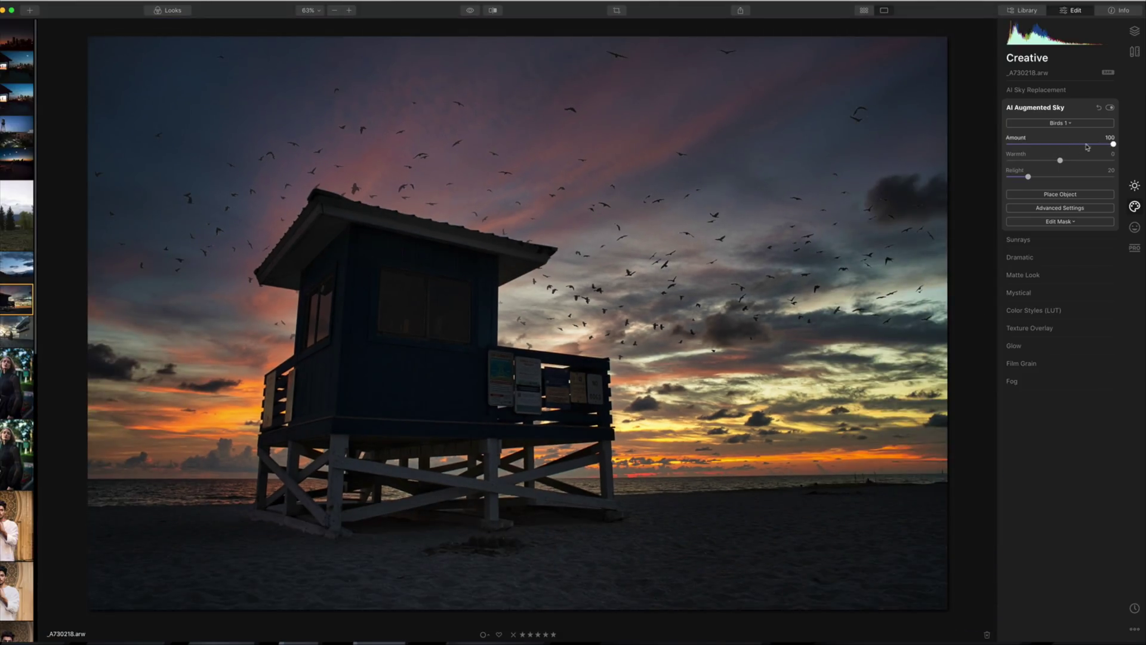
- Set the birds' Warmth to 12, Relight to 5 and Defocus to 5
drag(1064, 162, 1069, 162)
drag(1028, 177, 1018, 179)
click(1042, 208)
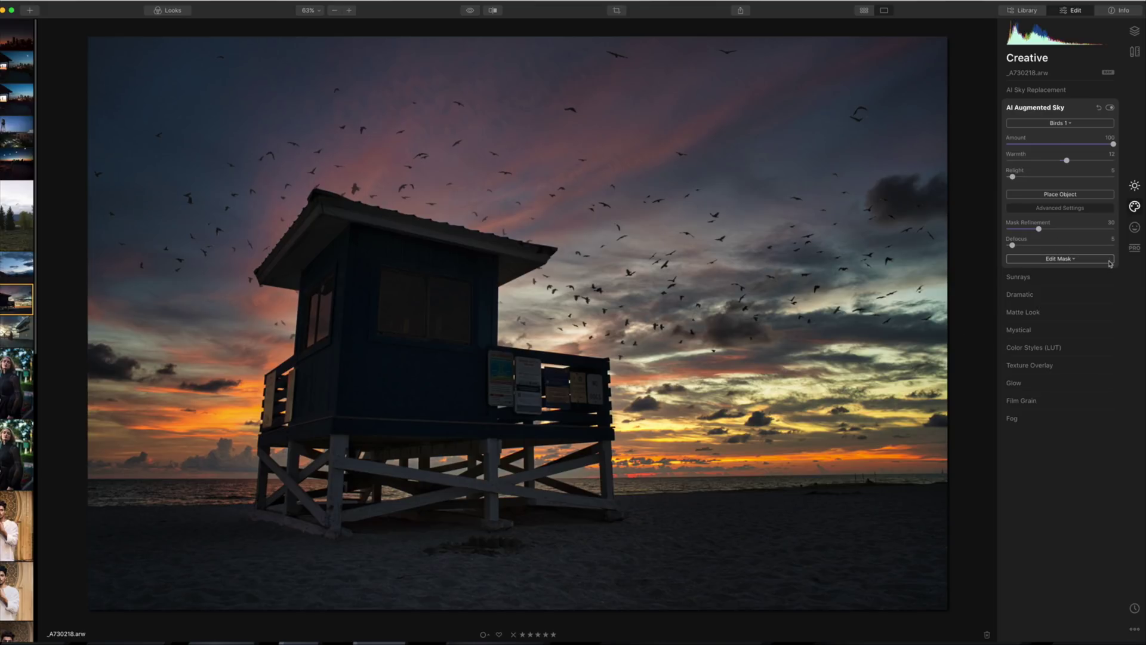
- Switch to the rooftop skyline photo _DSC0096.jpg and add the Moon 1 object to its sky
click(13, 67)
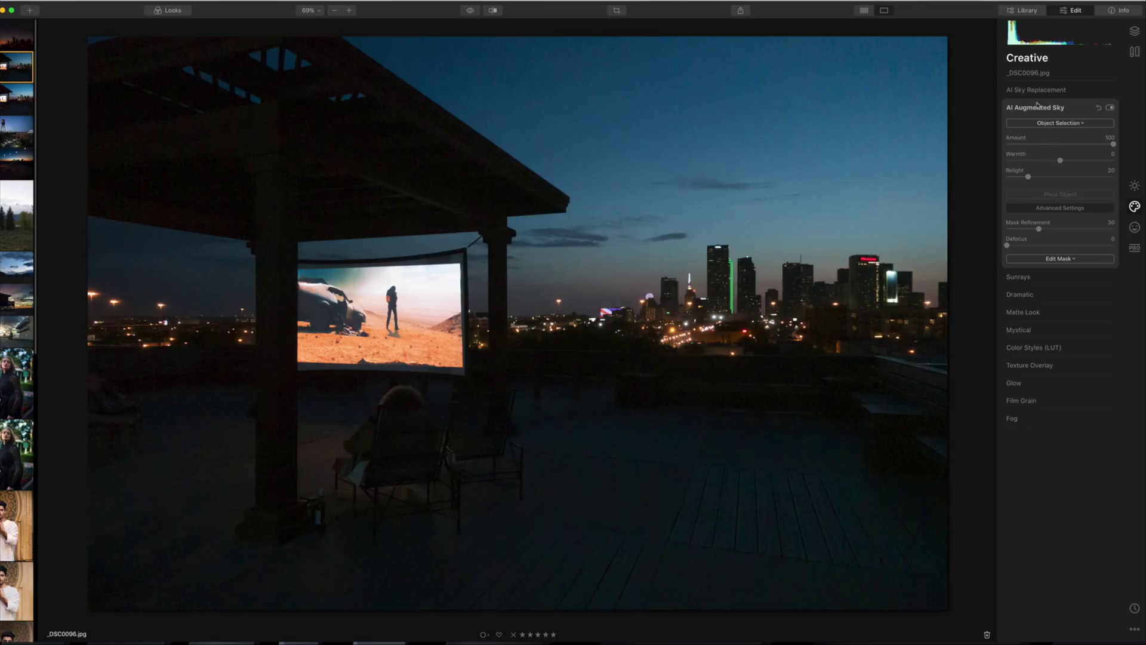
click(1059, 123)
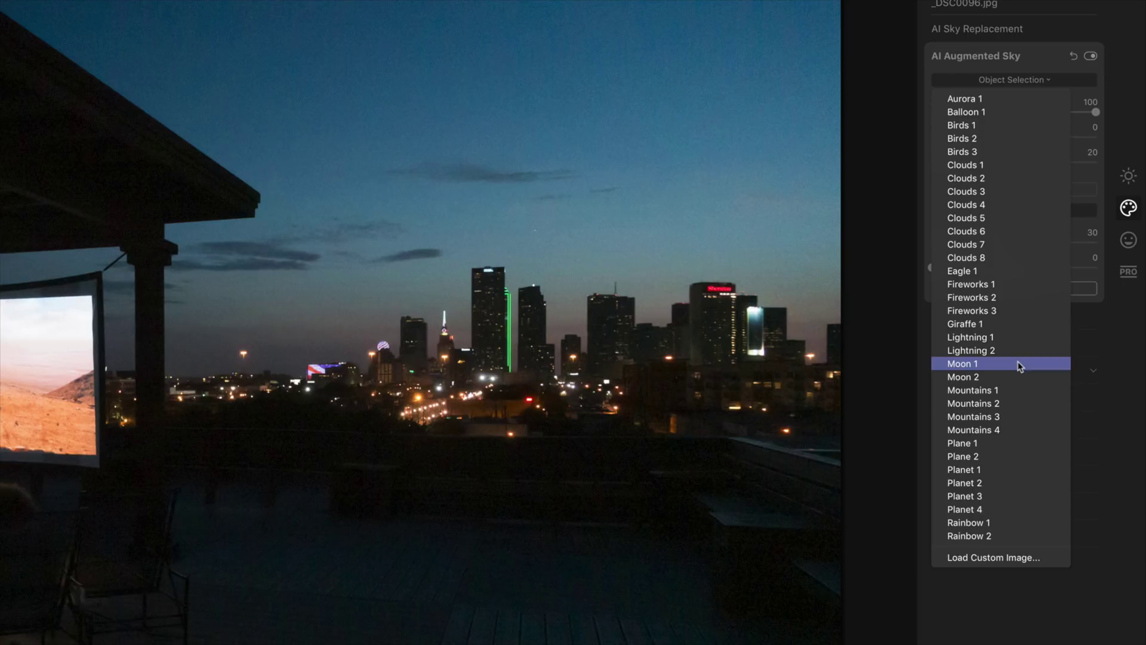
click(1020, 364)
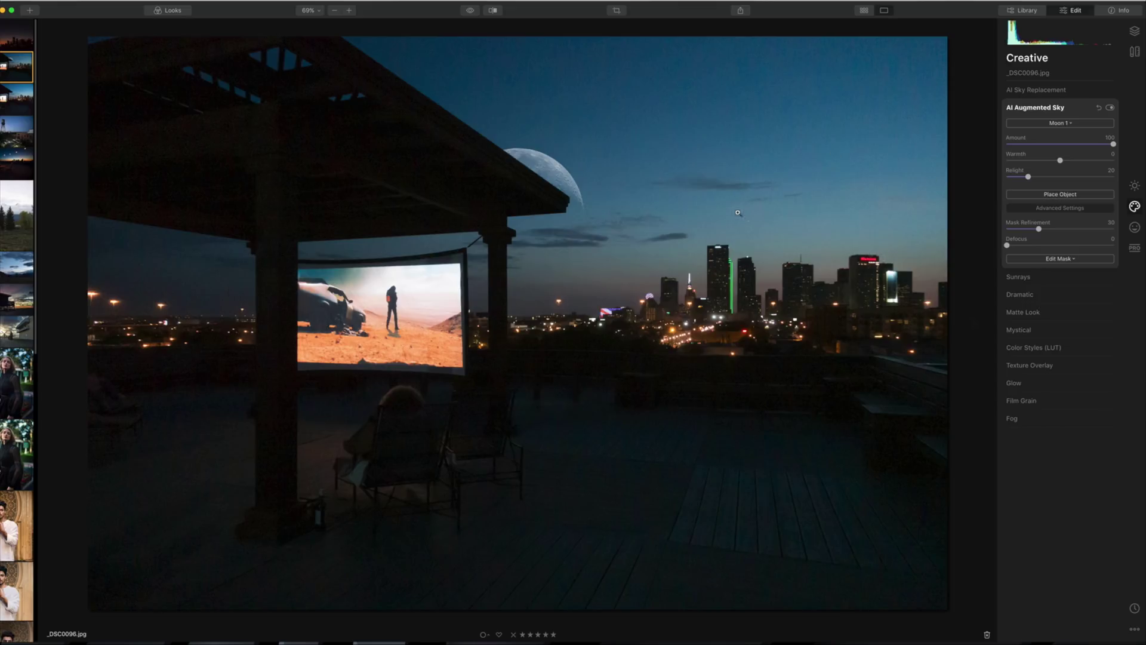
- Pull the Moon 1 object clear of the pergola roof, enlarge it and rotate it about 90 degrees into an upright crescent
click(1084, 196)
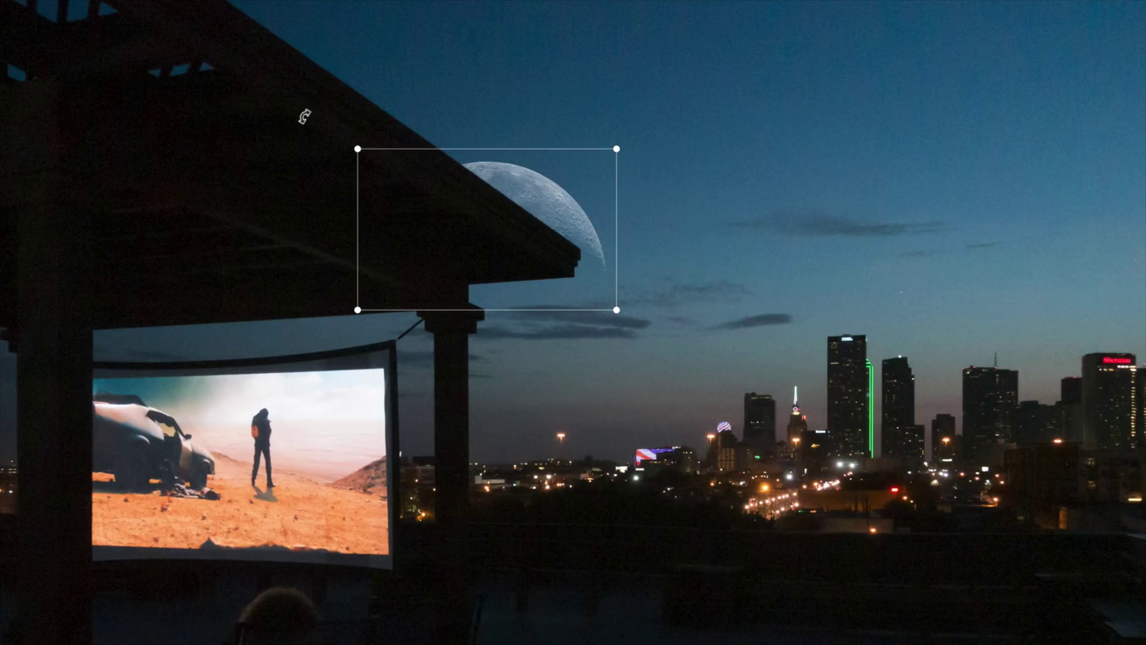
drag(525, 204, 696, 137)
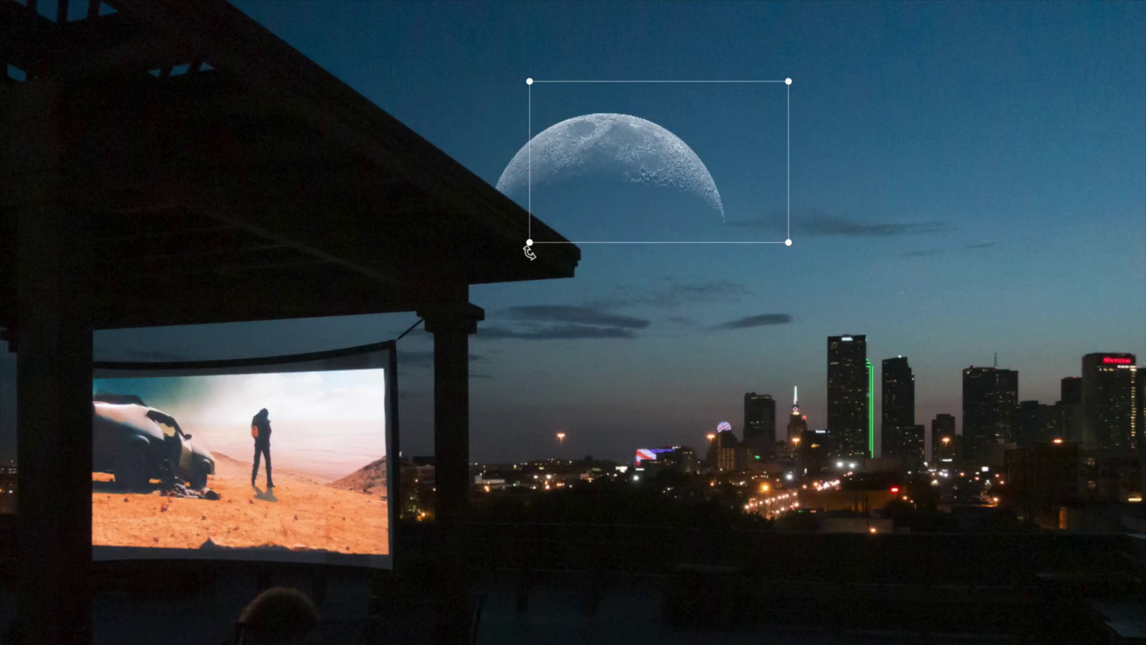
drag(530, 243, 346, 356)
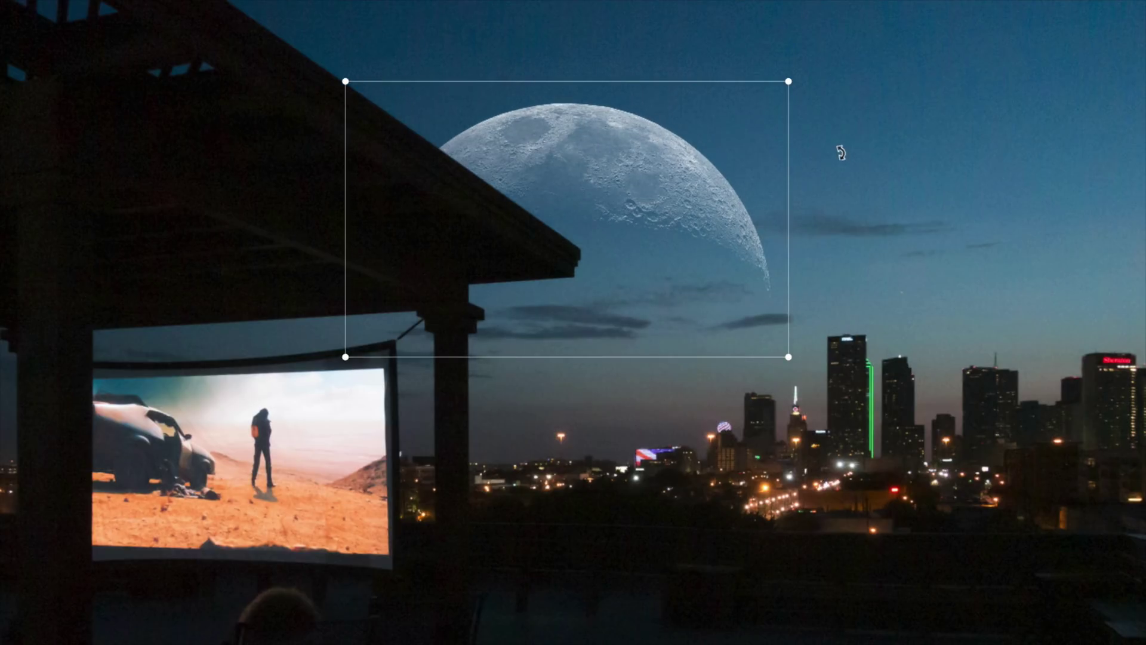
drag(795, 72, 732, 391)
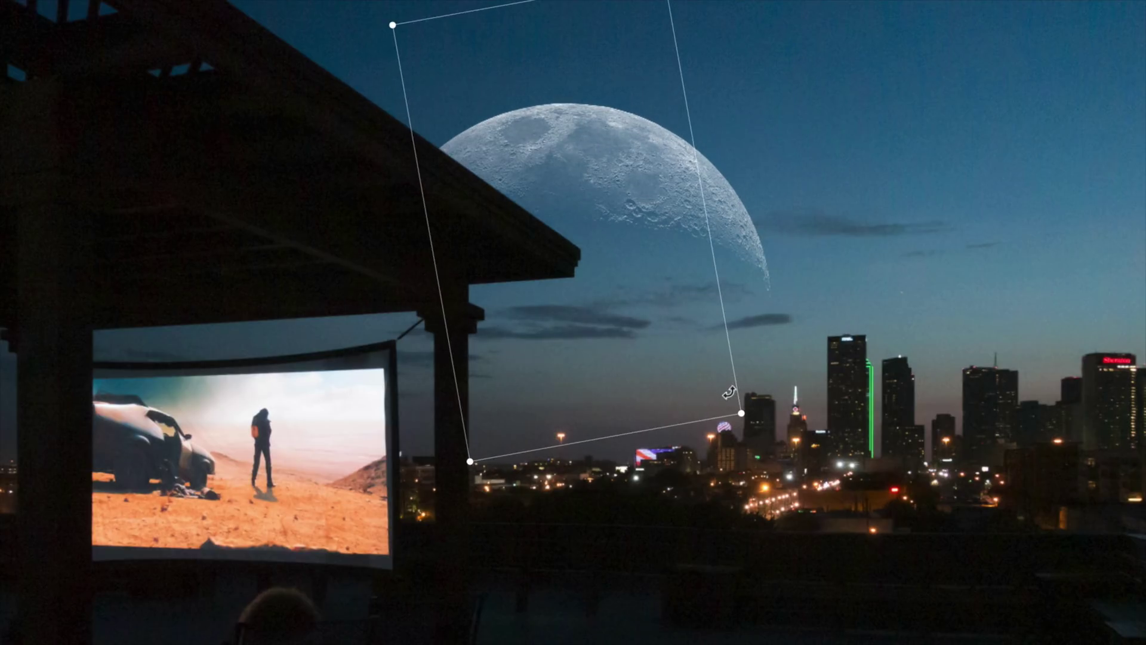
drag(609, 325, 543, 346)
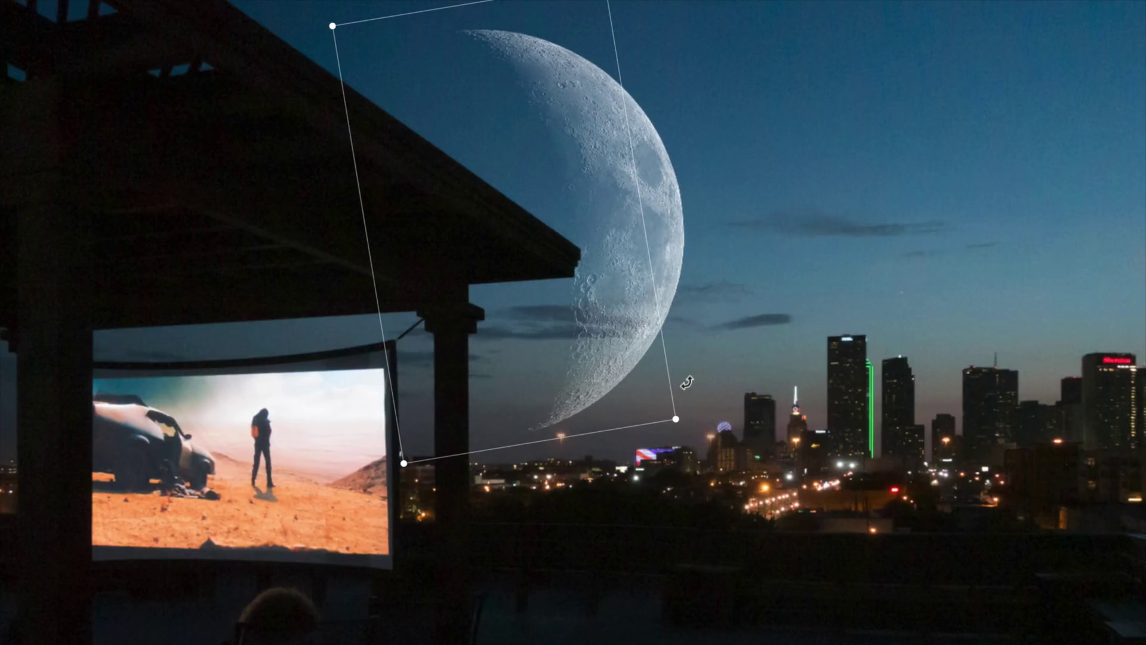
- Shrink the crescent moon to a small size, place it high in the sky above the skyline, and tilt its lit edge downward
drag(541, 345, 1036, 314)
drag(890, 445, 977, 230)
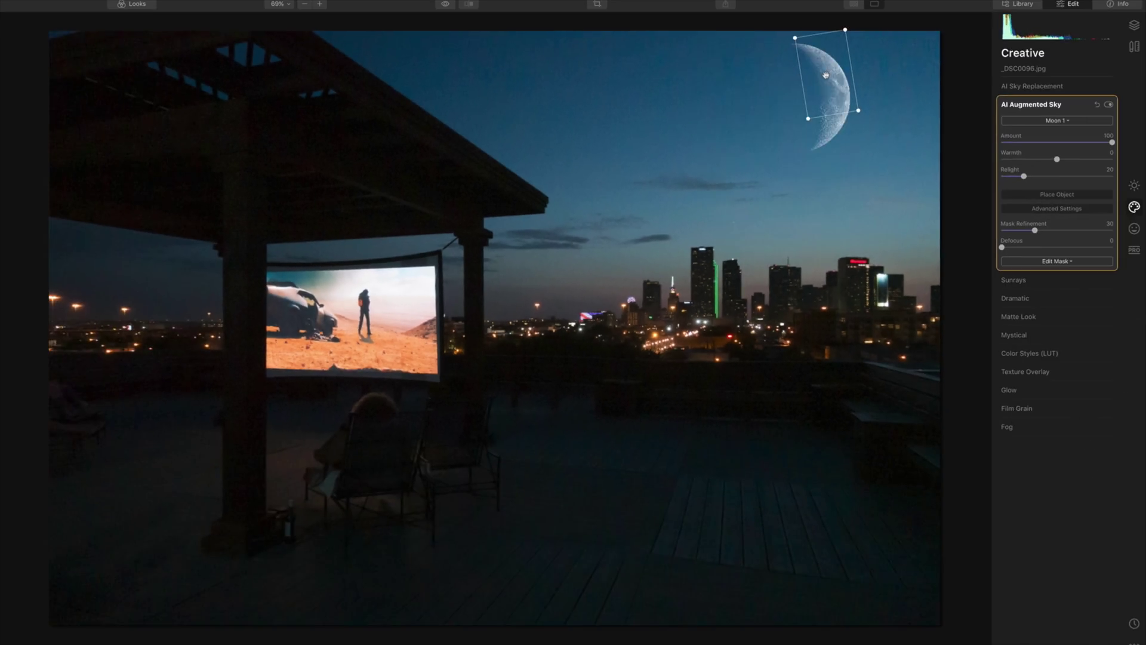
drag(826, 75, 820, 159)
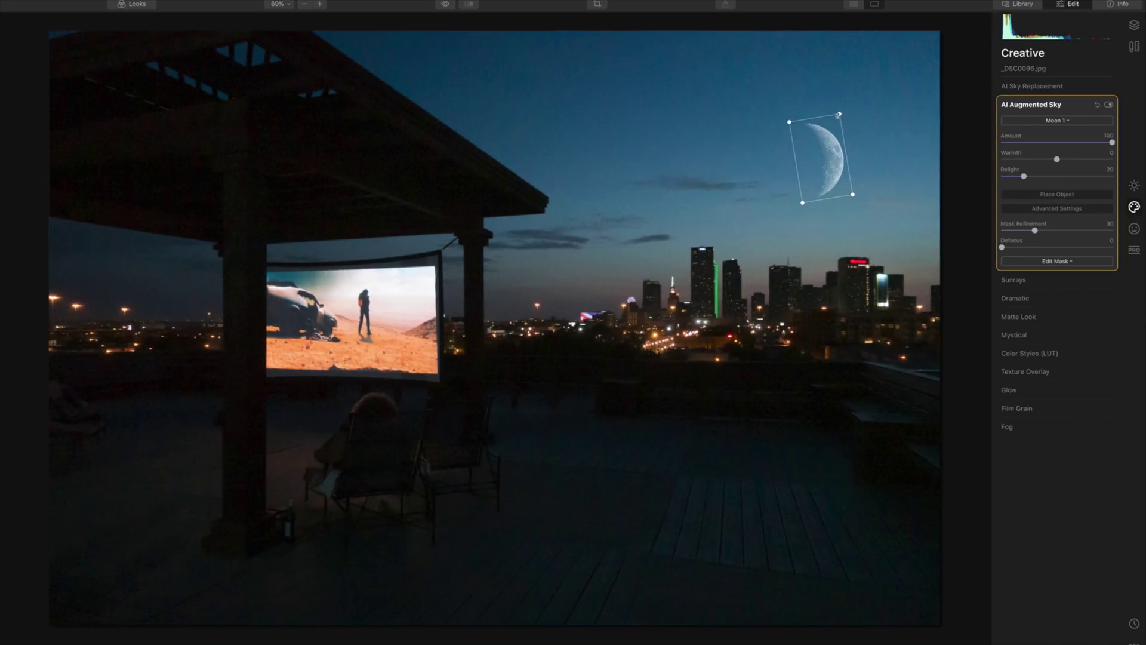
drag(838, 112, 826, 146)
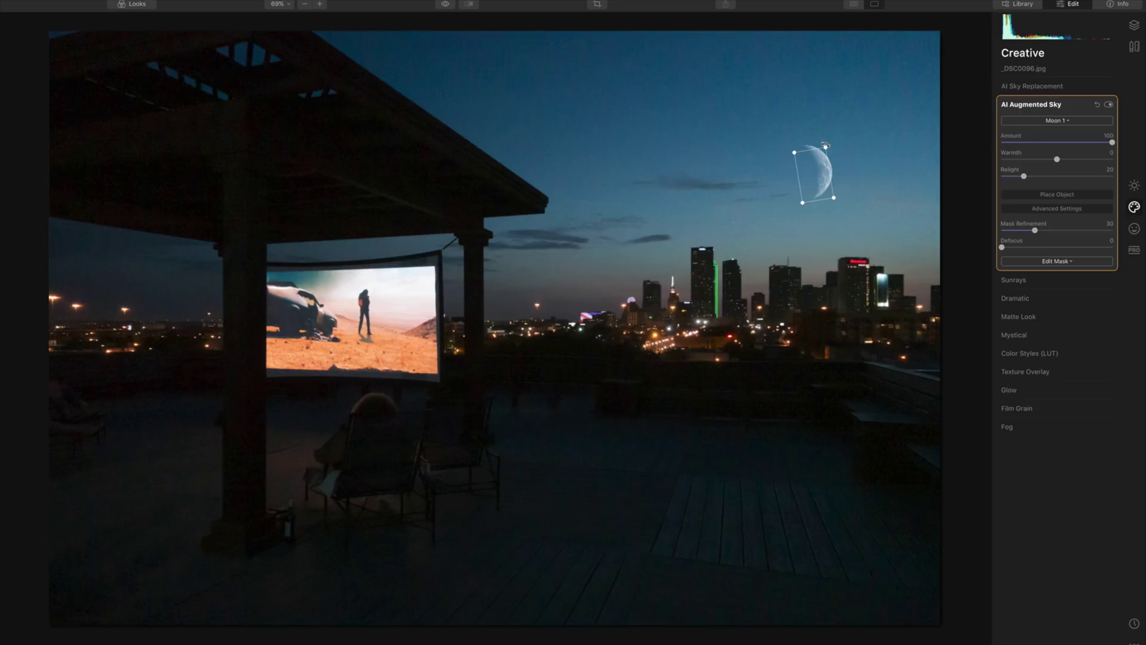
drag(815, 179, 808, 135)
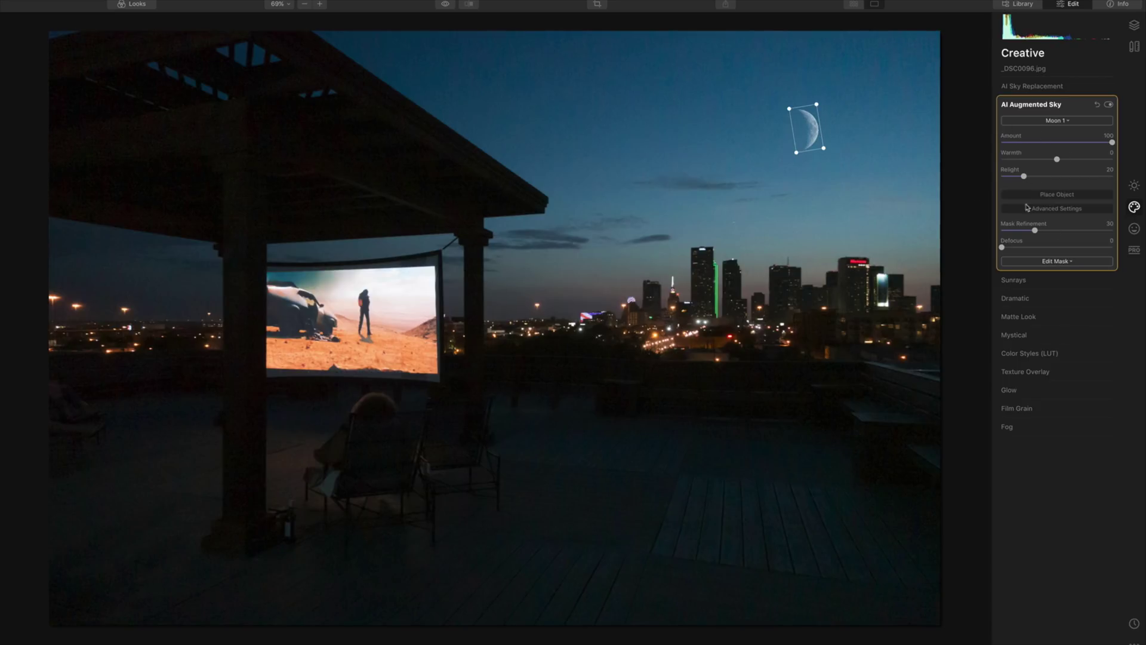
drag(798, 160, 767, 120)
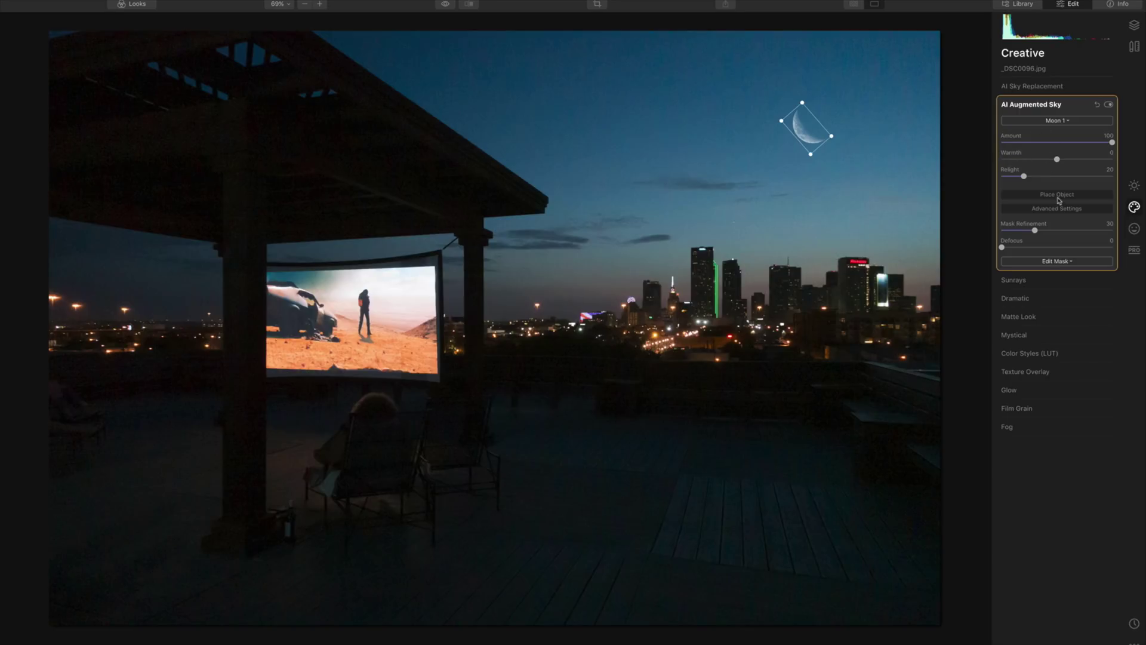
- Finish placing the crescent moon, set its Warmth to 48 and collapse the advanced settings
click(1057, 149)
drag(1057, 162, 1081, 162)
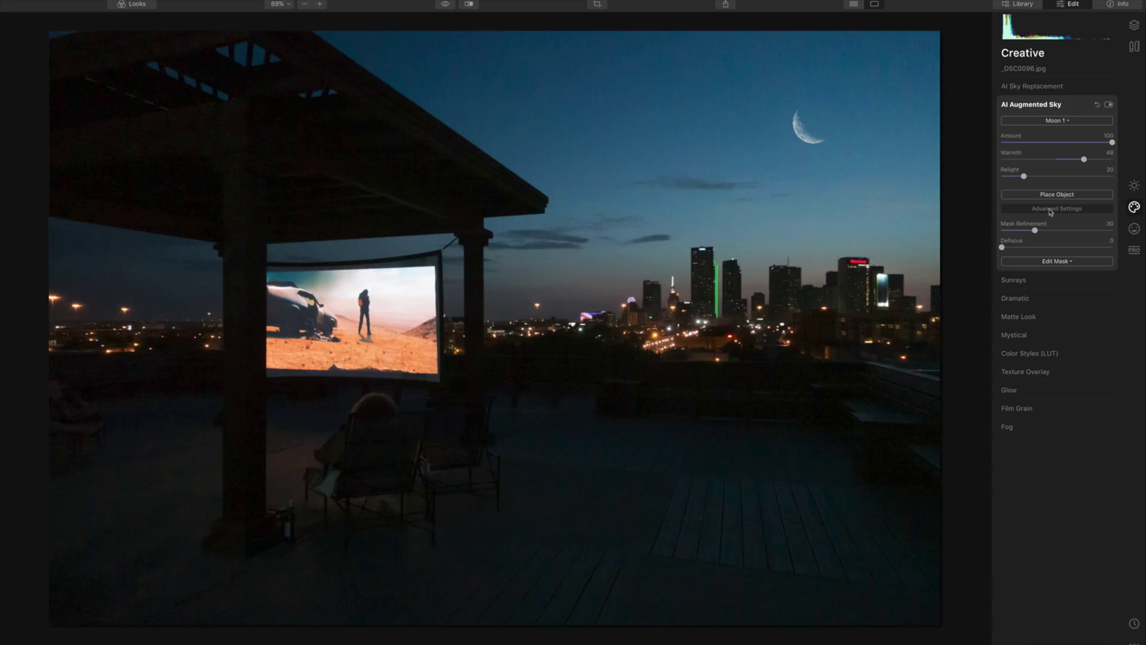
click(1050, 209)
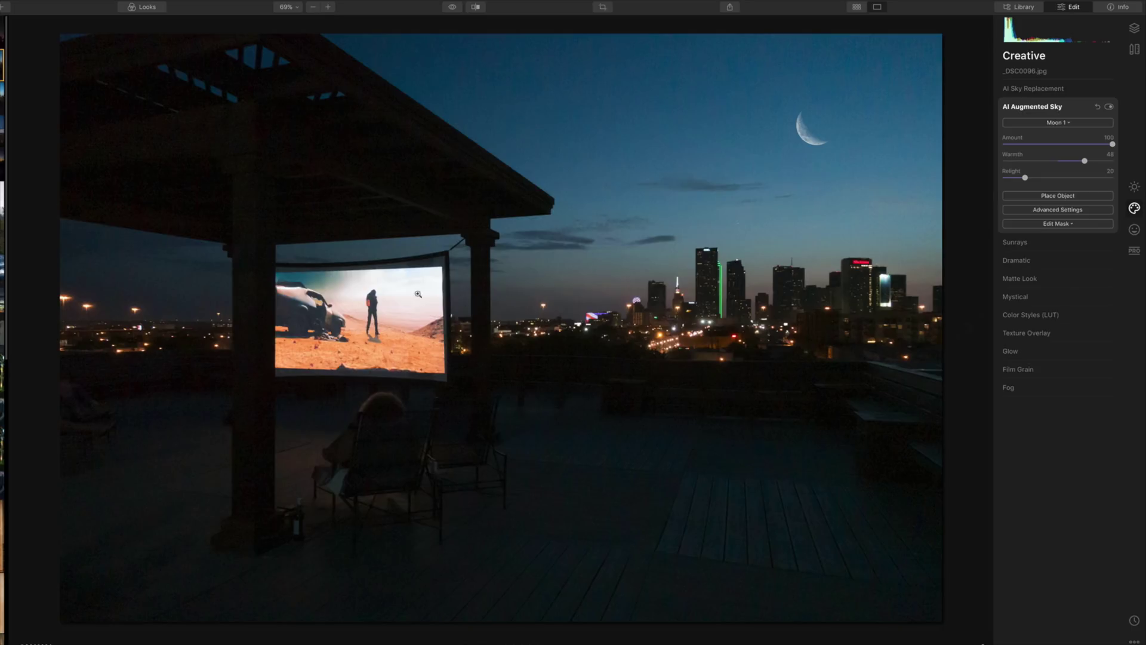
- Switch to Photoshop to view the moon photograph on its blue background
key(super+Tab)
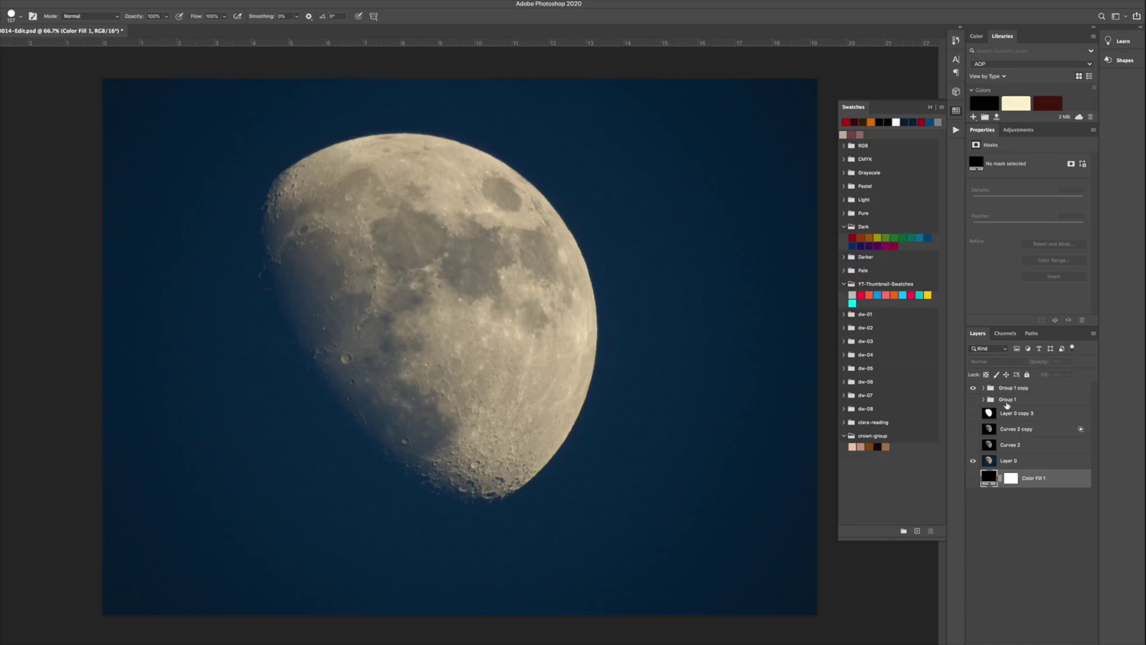
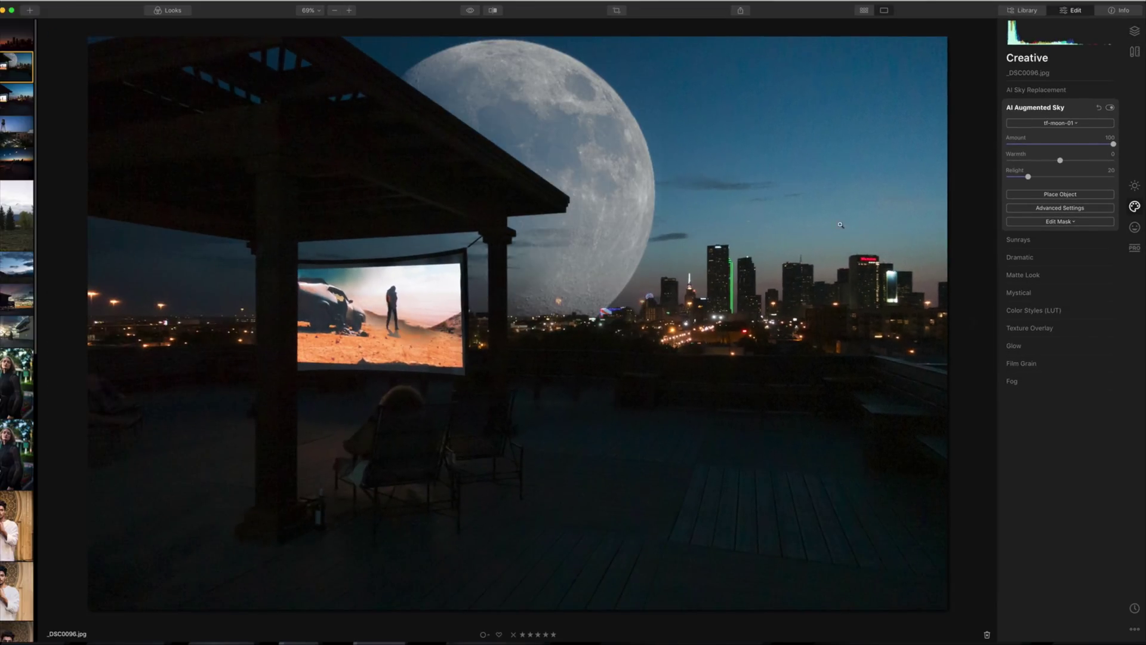
- Shrink the custom tf-moon-01 object and move it from behind the pergola into the open sky above the skyline
click(1061, 195)
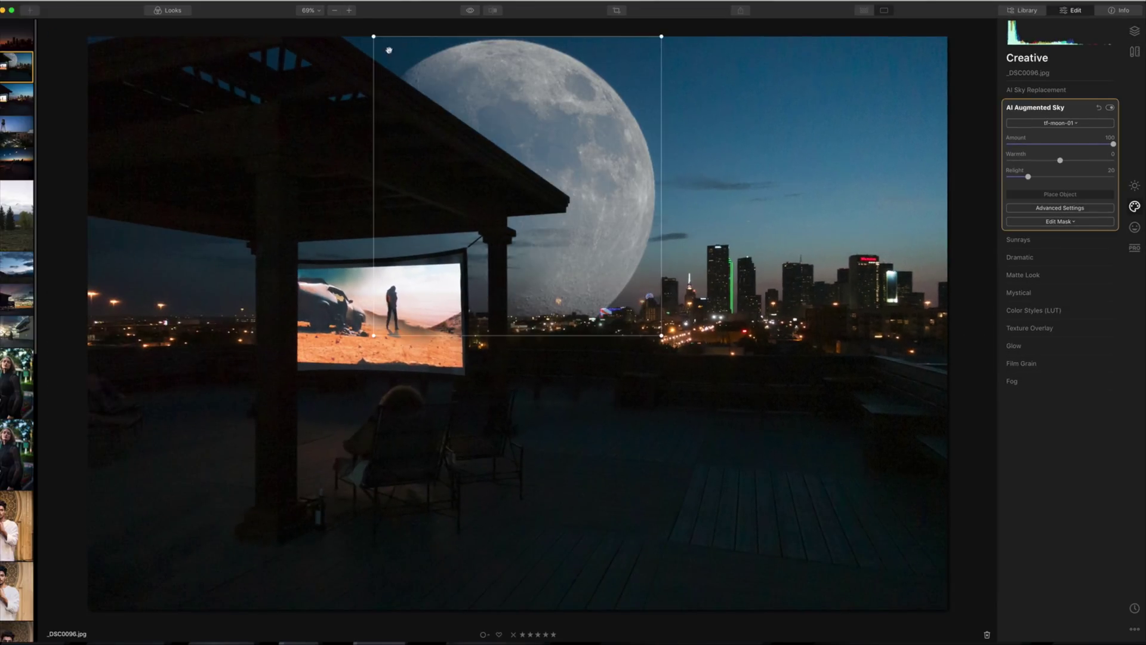
drag(372, 35, 571, 240)
drag(630, 268, 845, 121)
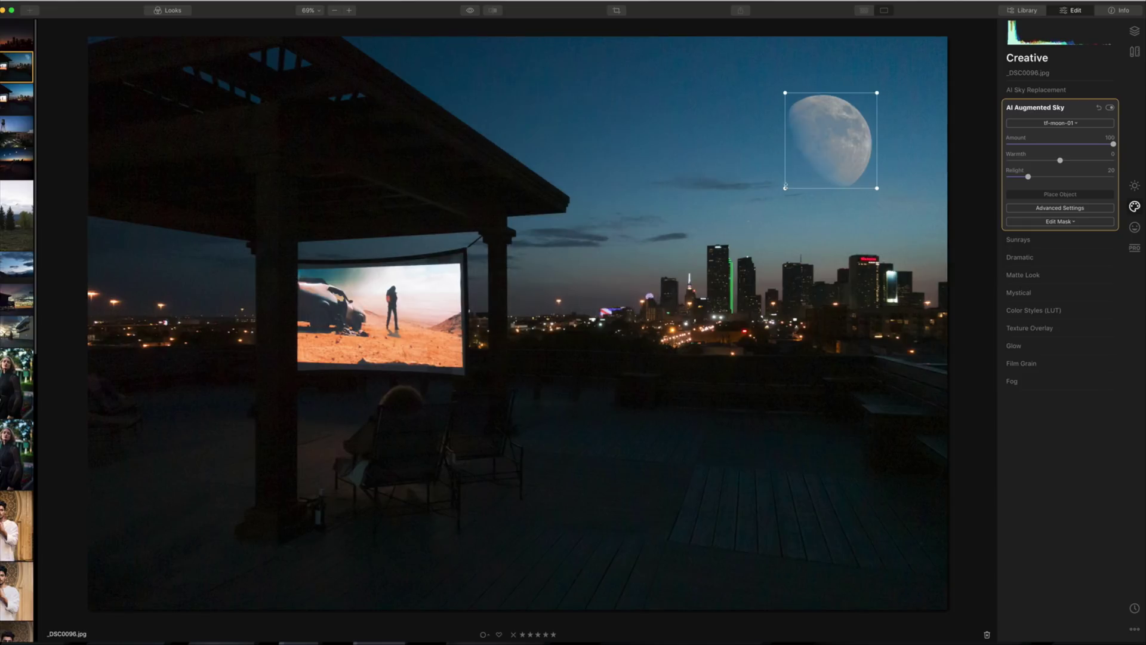
drag(791, 181, 831, 140)
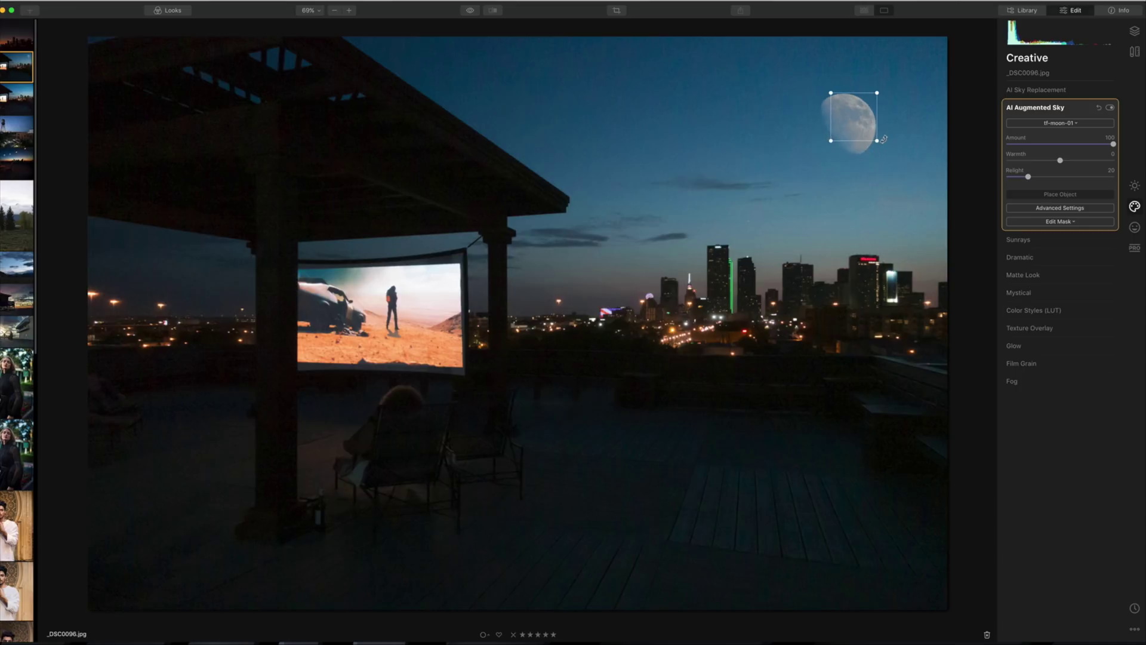
- Try rotating the custom moon, return it to upright, and reposition it at a smaller size above the skyline towers
drag(884, 144, 828, 152)
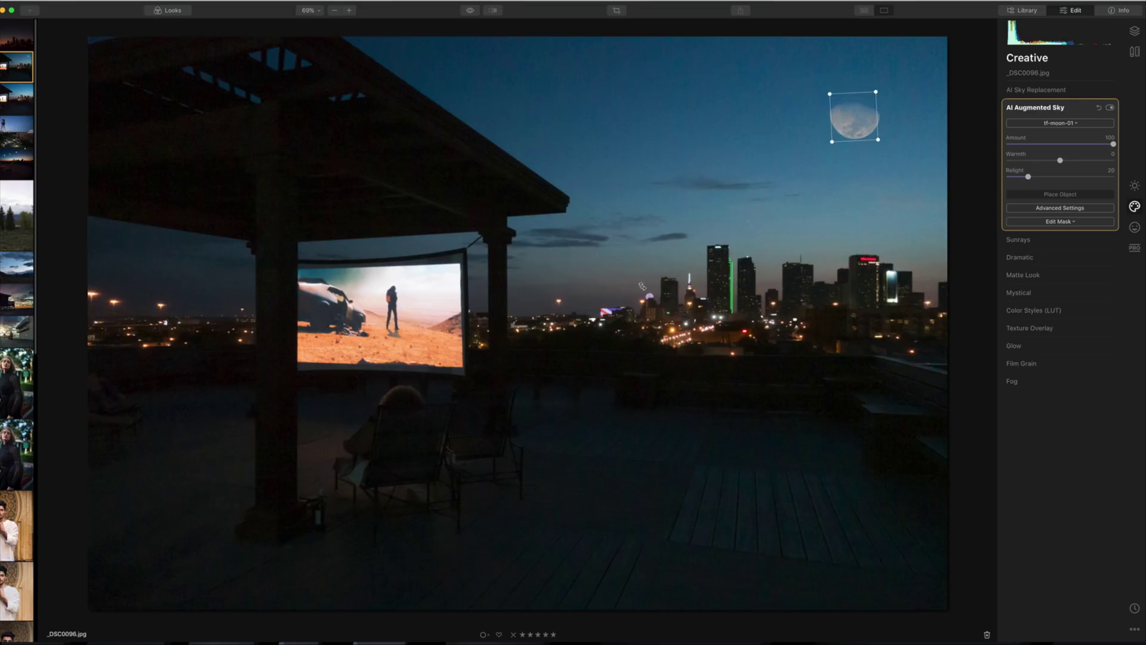
drag(829, 149, 878, 145)
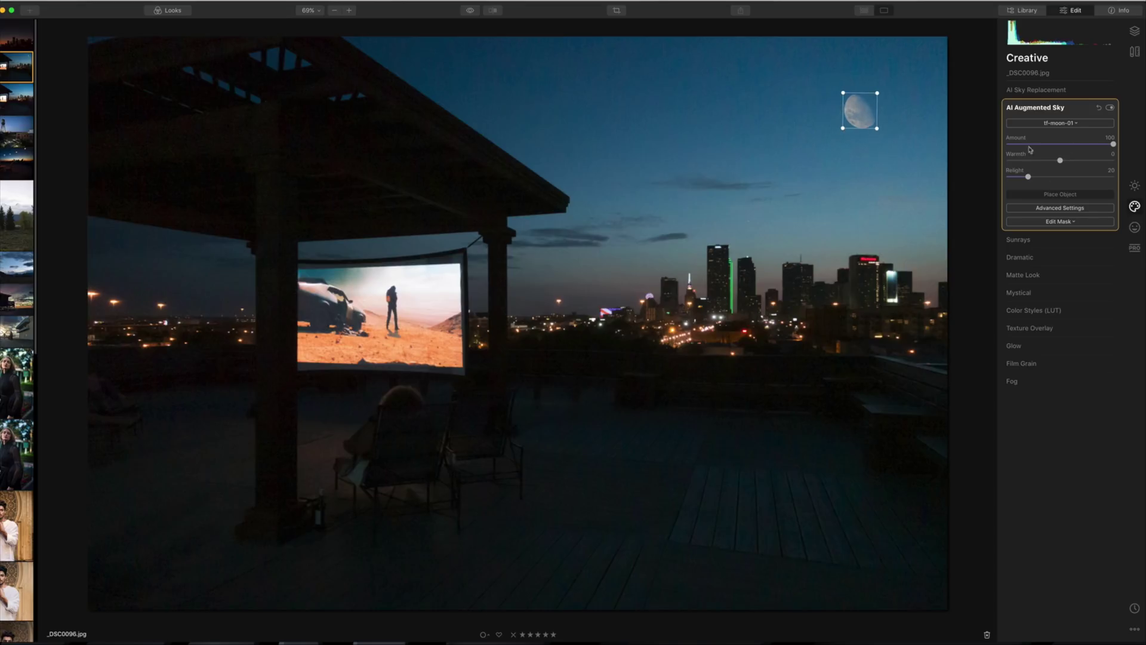
drag(859, 107, 821, 123)
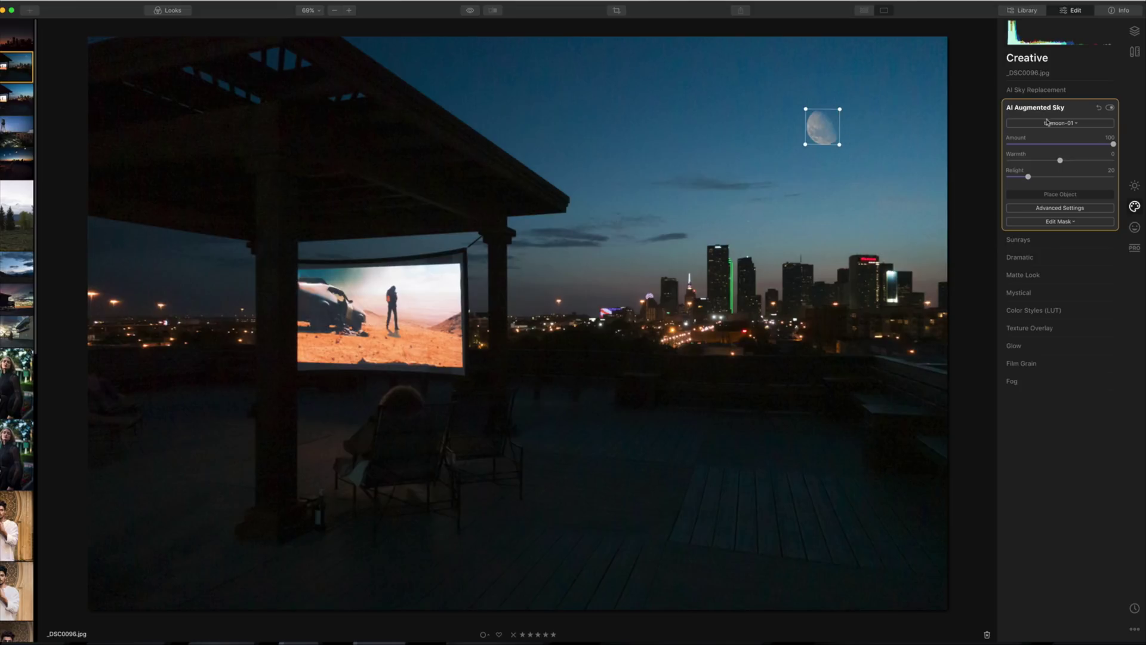
- Finish placing the custom moon and try its Warmth at 24 and at a lower value
click(1061, 195)
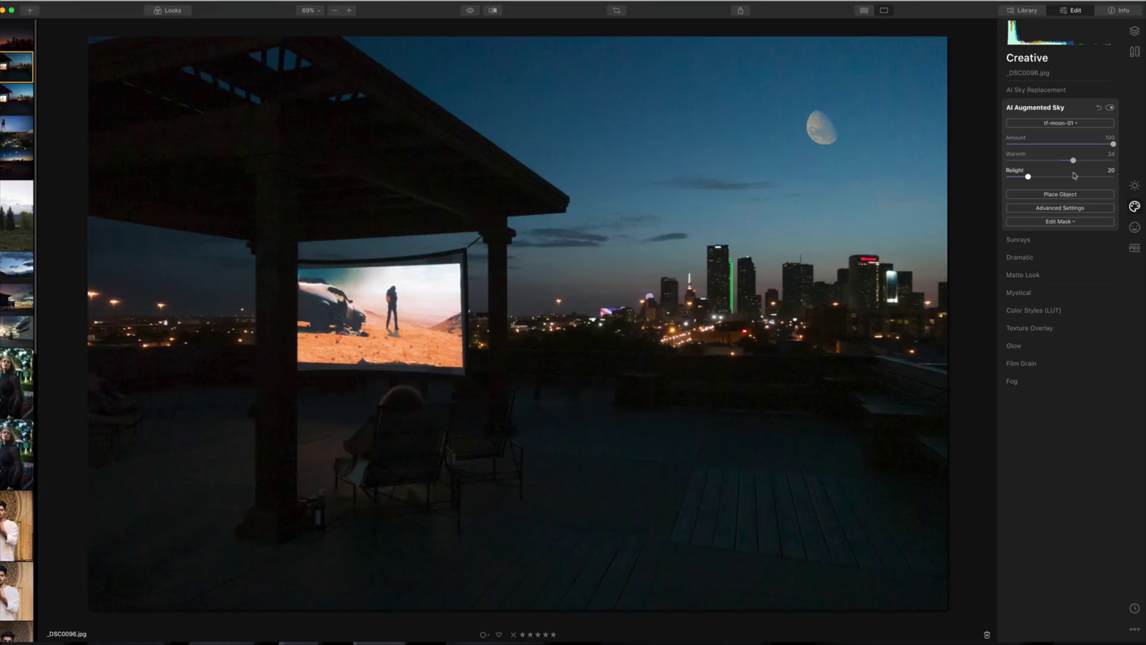
drag(1074, 161, 1054, 165)
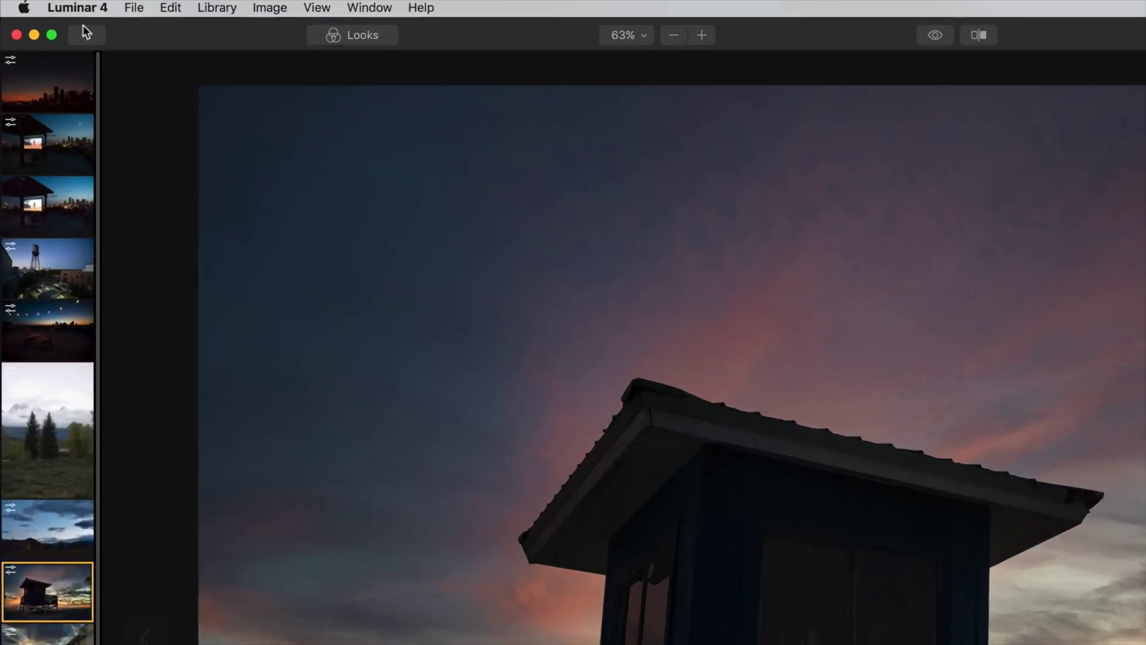
- Review which host applications Luminar 4 can be installed into as a plugin, and close the overview
click(42, 2)
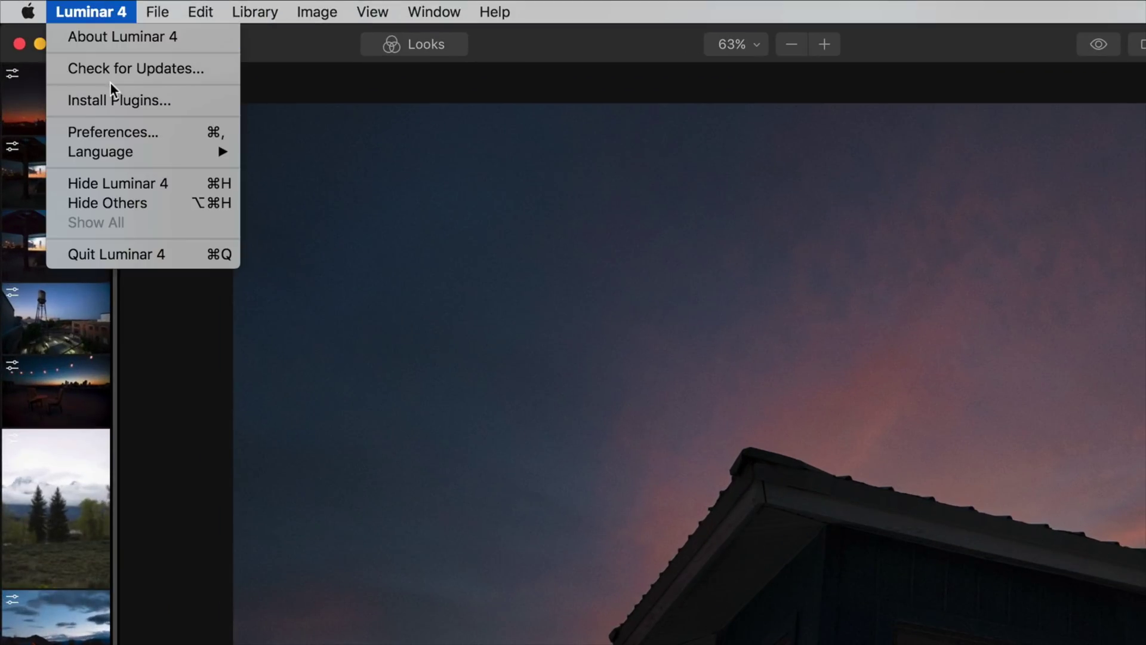
click(118, 101)
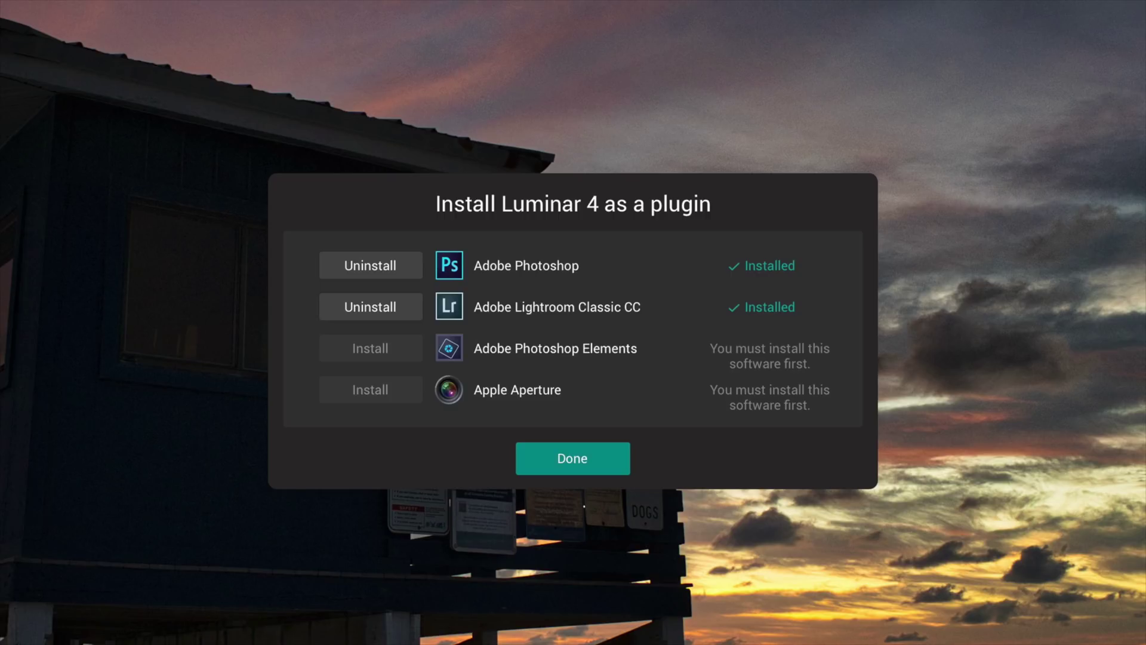
click(599, 462)
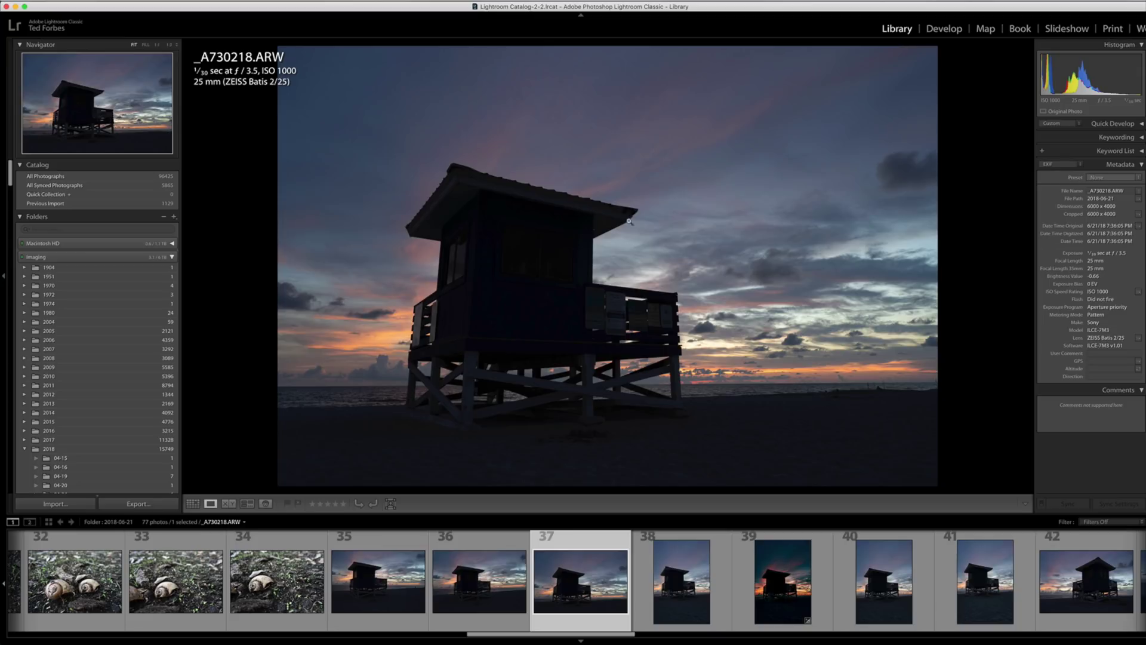
- Send _A730218.ARW from Lightroom to Luminar 4 as a 16-bit Adobe RGB (1998) TIFF copy with Lightroom adjustments, resolution 240, no compression
right_click(598, 209)
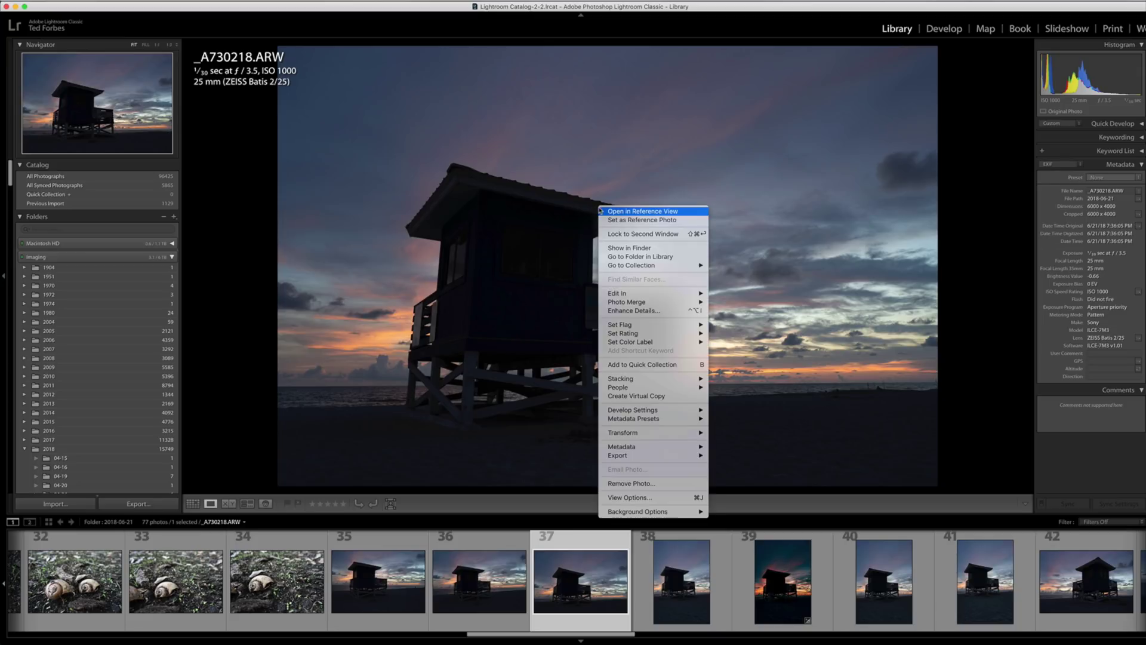
mouse_move(655, 294)
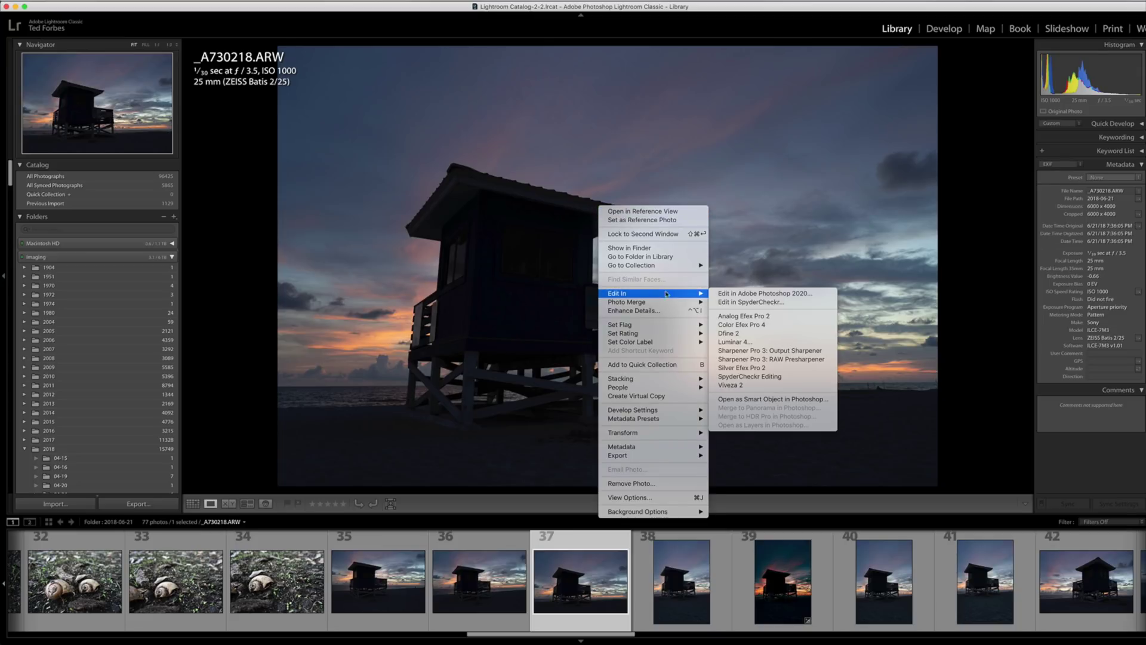
click(755, 342)
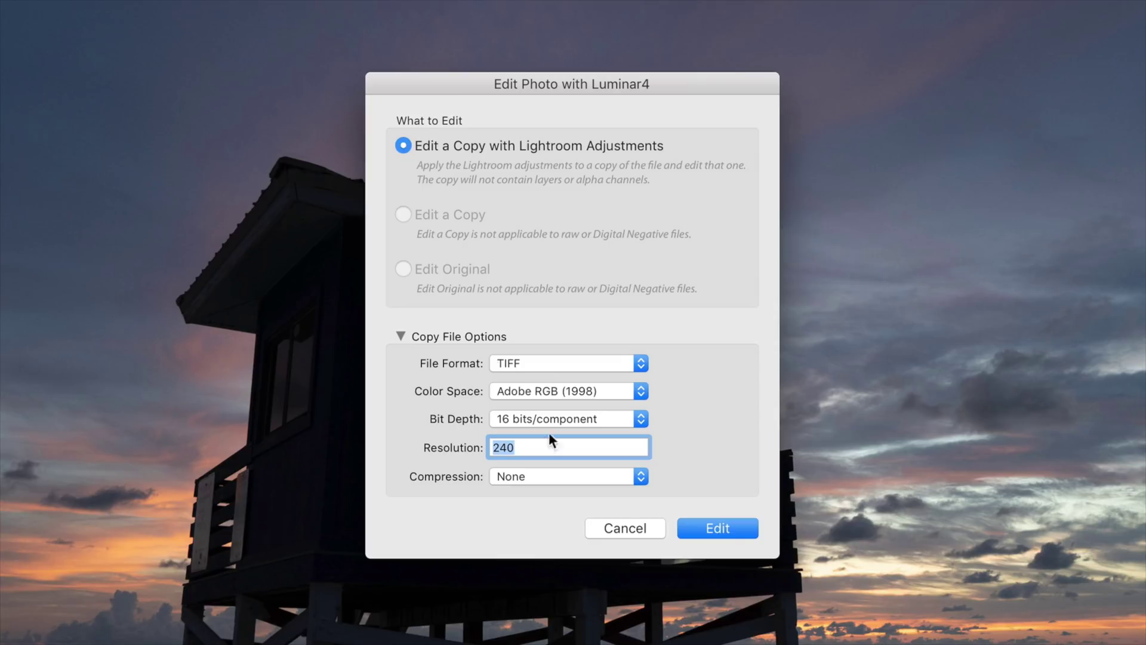
click(724, 528)
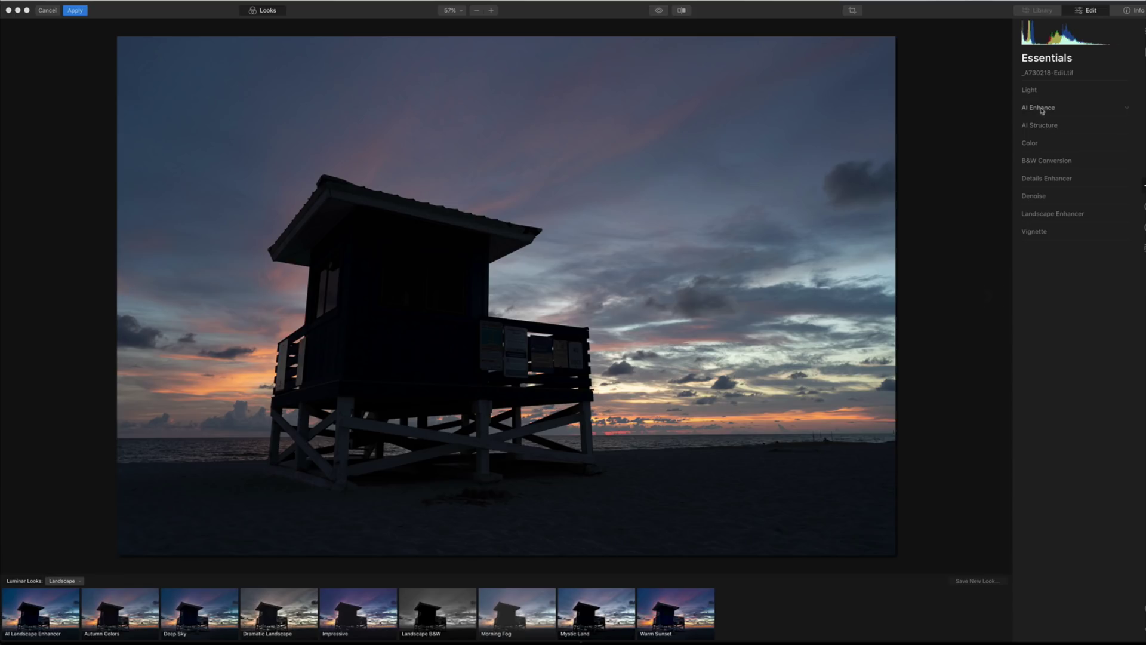
- Examine the AI Enhance and AI Structure controls for the lifeguard hut copy in the Luminar plugin
click(1045, 108)
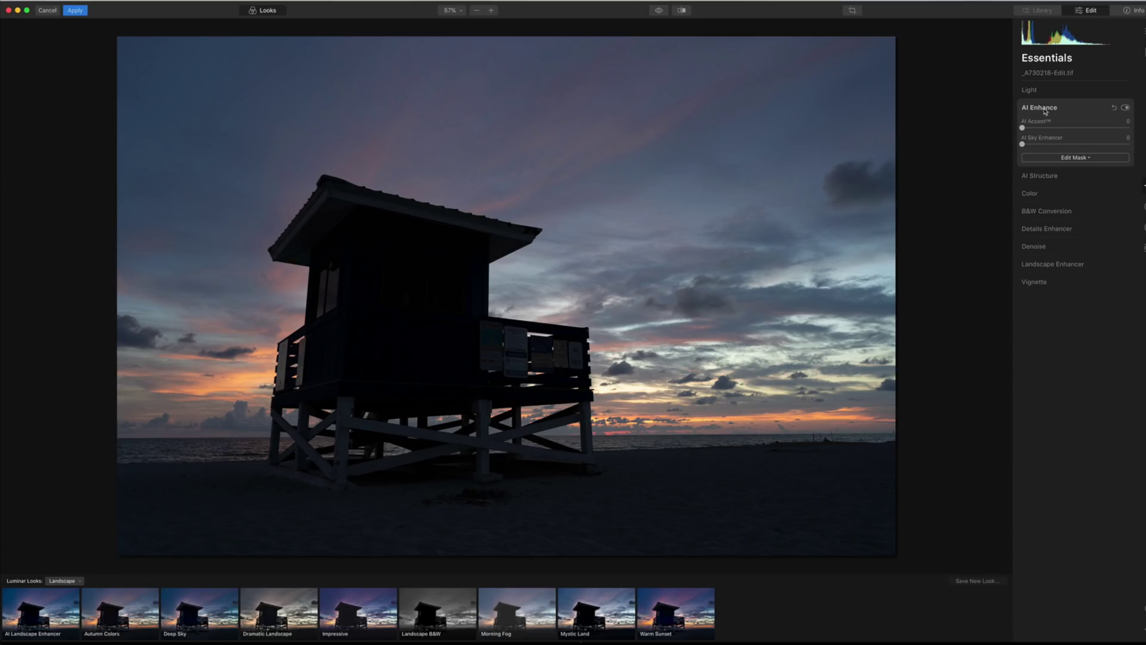
click(1036, 179)
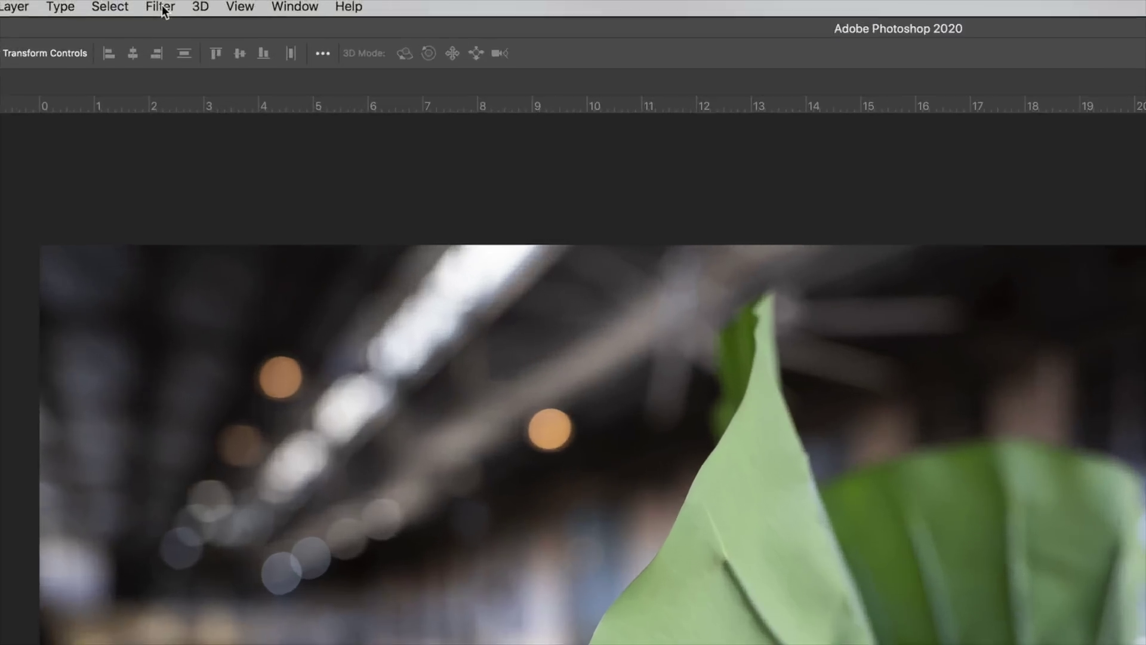
- Convert the leaf photo's Background layer in Photoshop to a smart object for re-editable smart filters
click(211, 3)
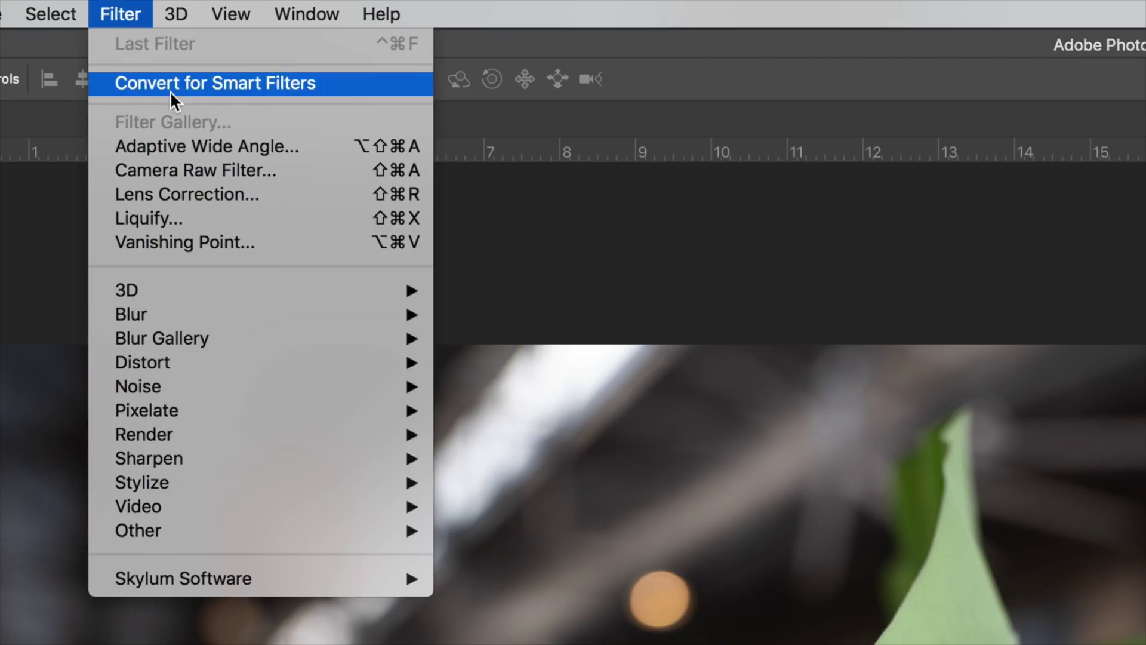
click(355, 83)
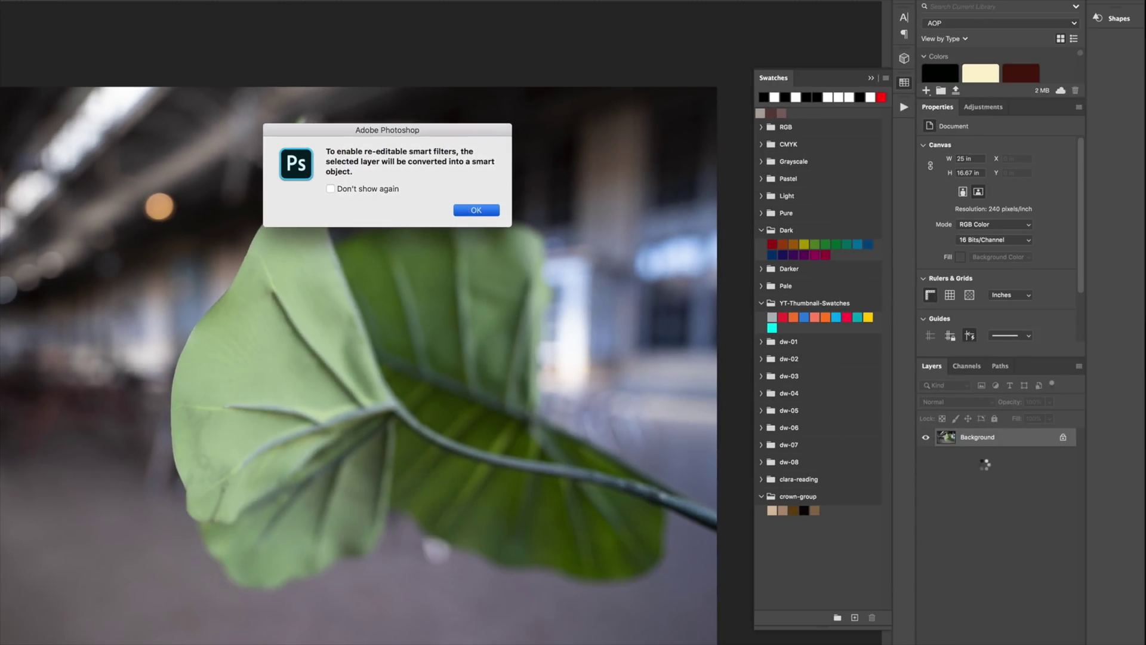
key(Return)
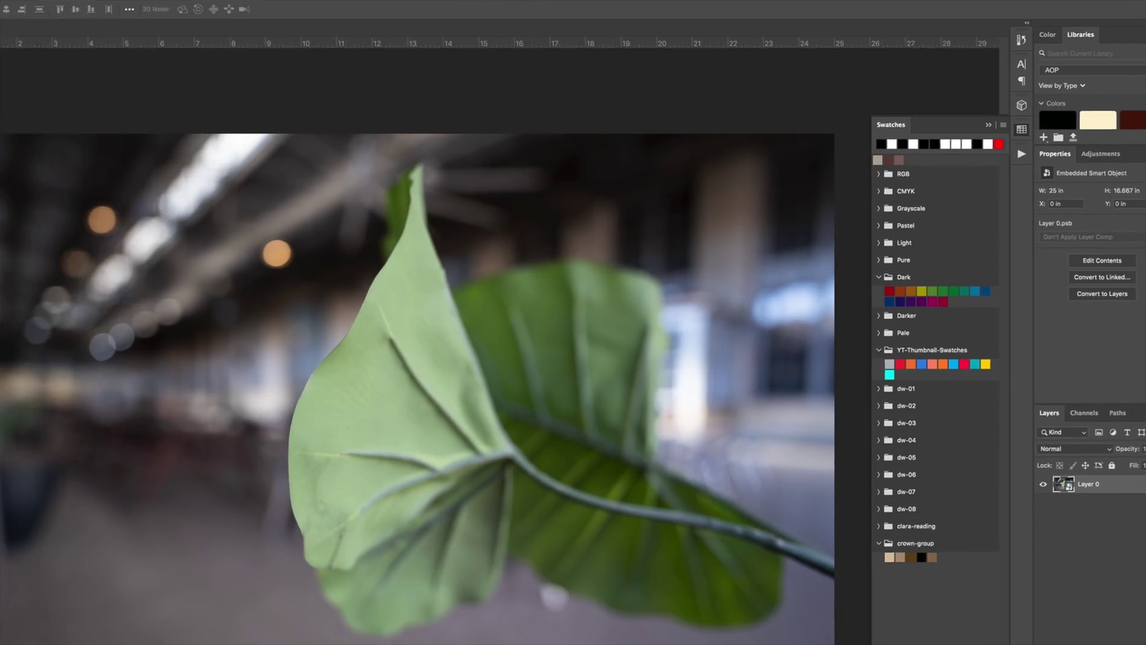
- Open the leaf photo's smart object in the Luminar 4 filter and set AI Accent to 51 in AI Enhance
click(91, 6)
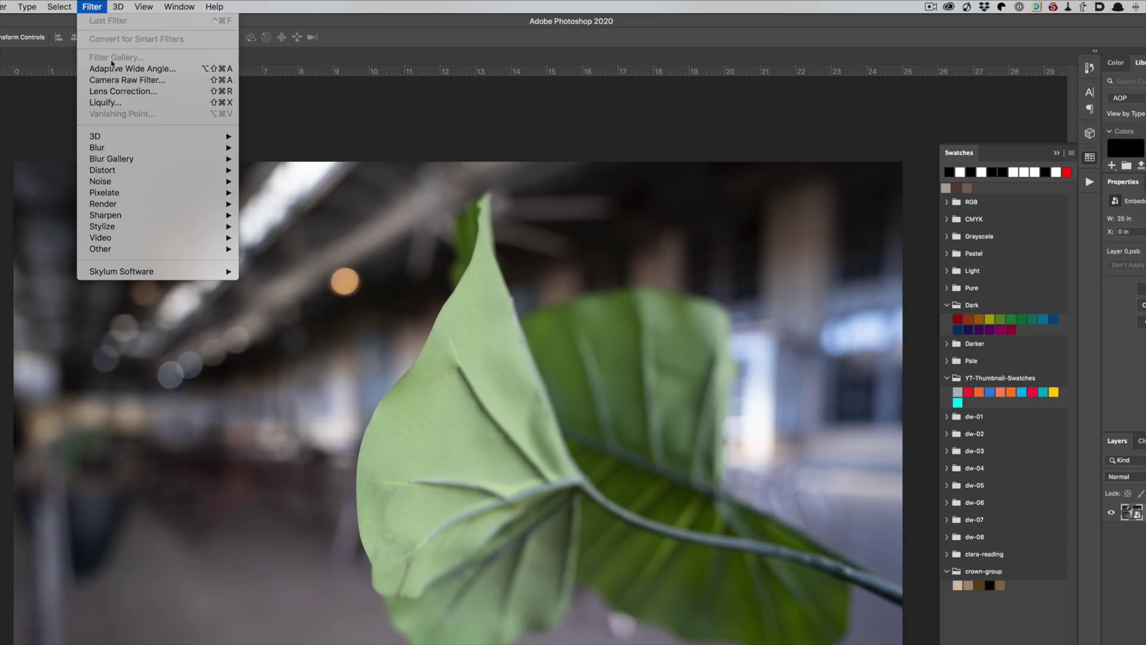
mouse_move(142, 274)
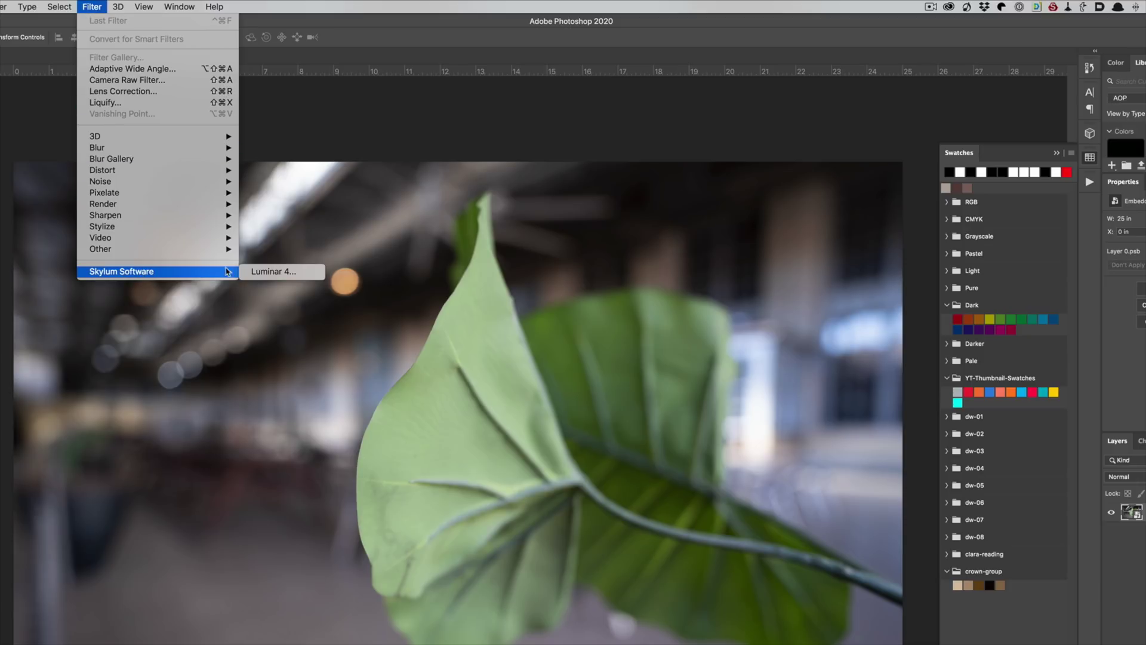
click(303, 272)
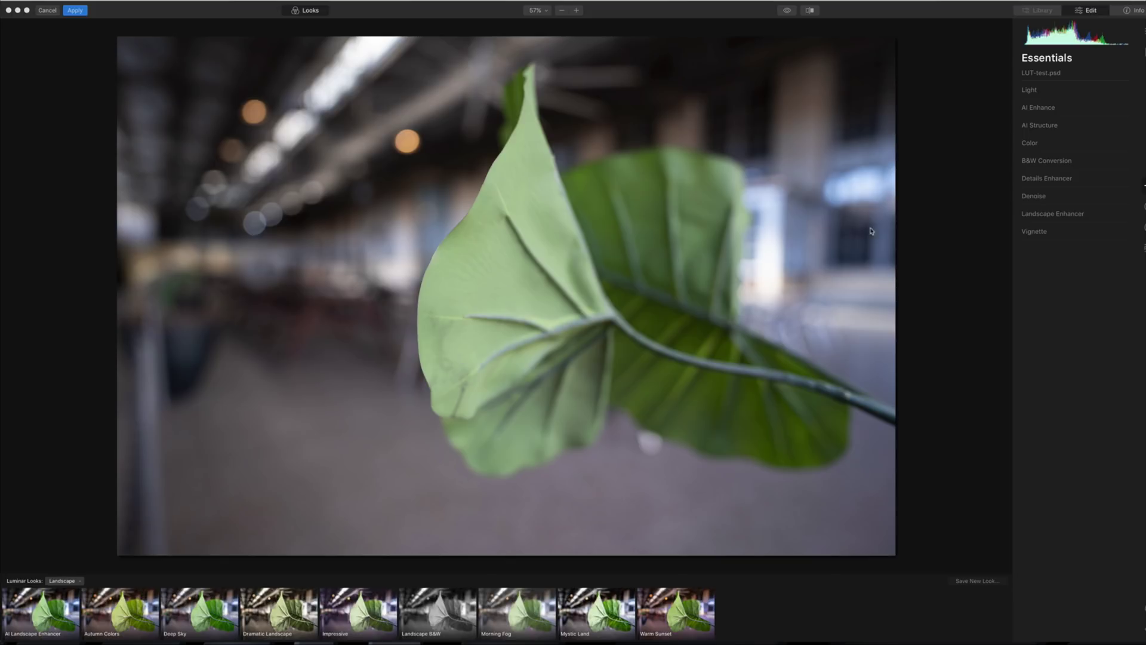
click(1040, 109)
drag(1023, 130, 1077, 130)
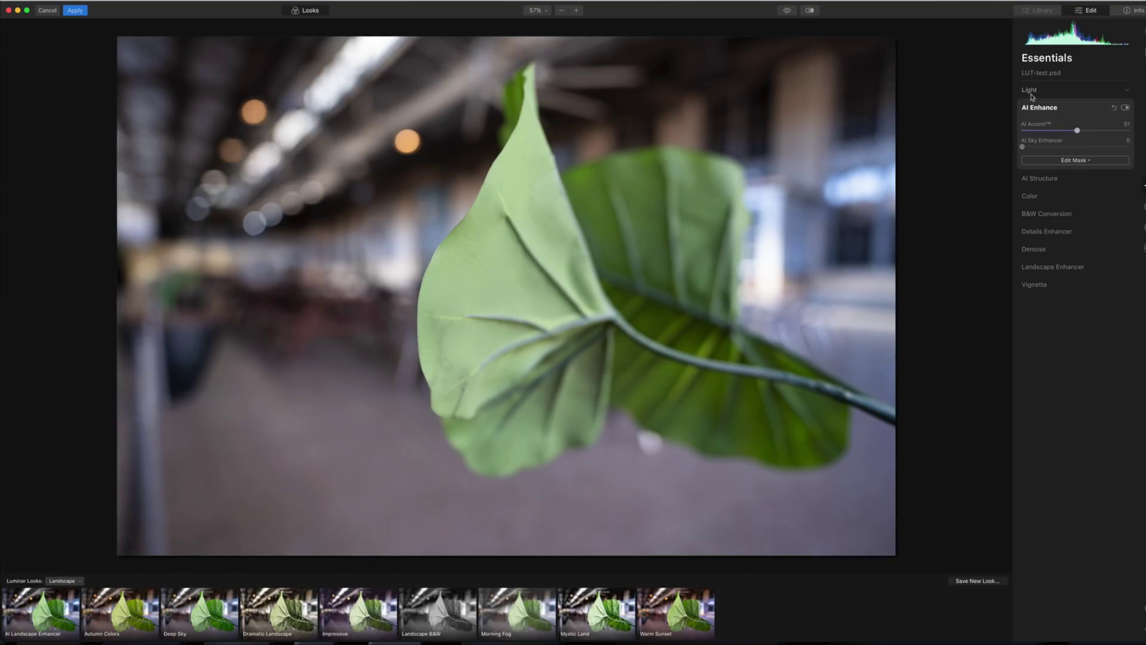
- Set the leaf photo's AI Structure Amount to 36 and Boost to 34
click(1032, 91)
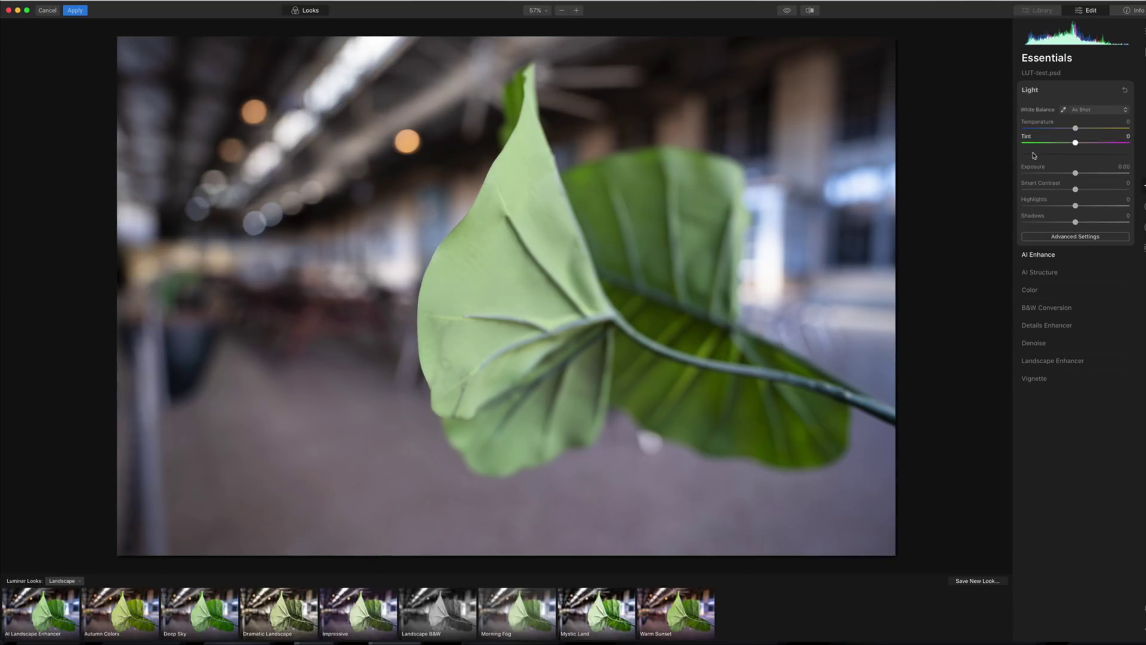
click(1034, 271)
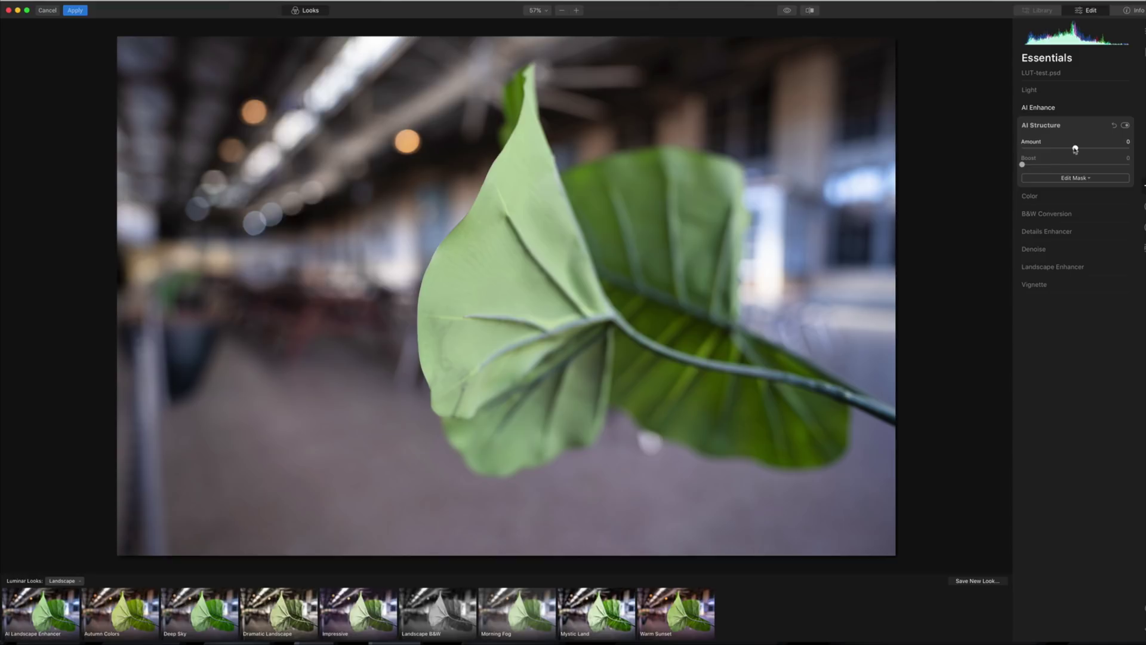
drag(1075, 149, 1092, 149)
drag(1022, 164, 1095, 148)
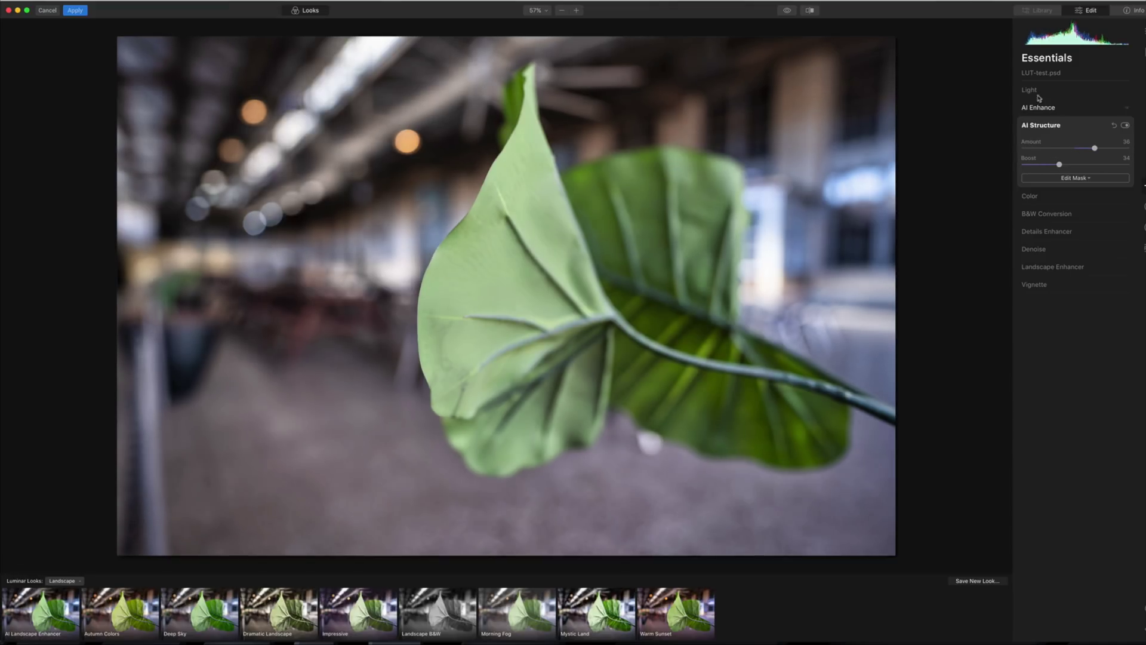
- Warm the leaf photo by setting the Light temperature to 11, and apply the Luminar edits back to Photoshop
click(1050, 92)
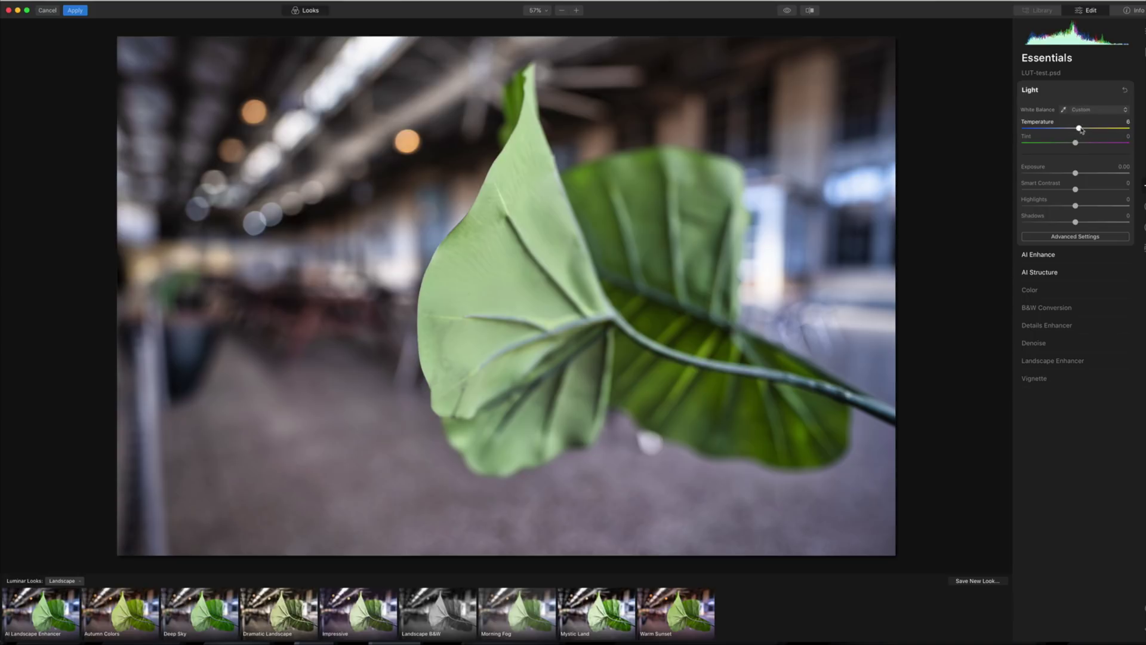
drag(1086, 129, 1083, 129)
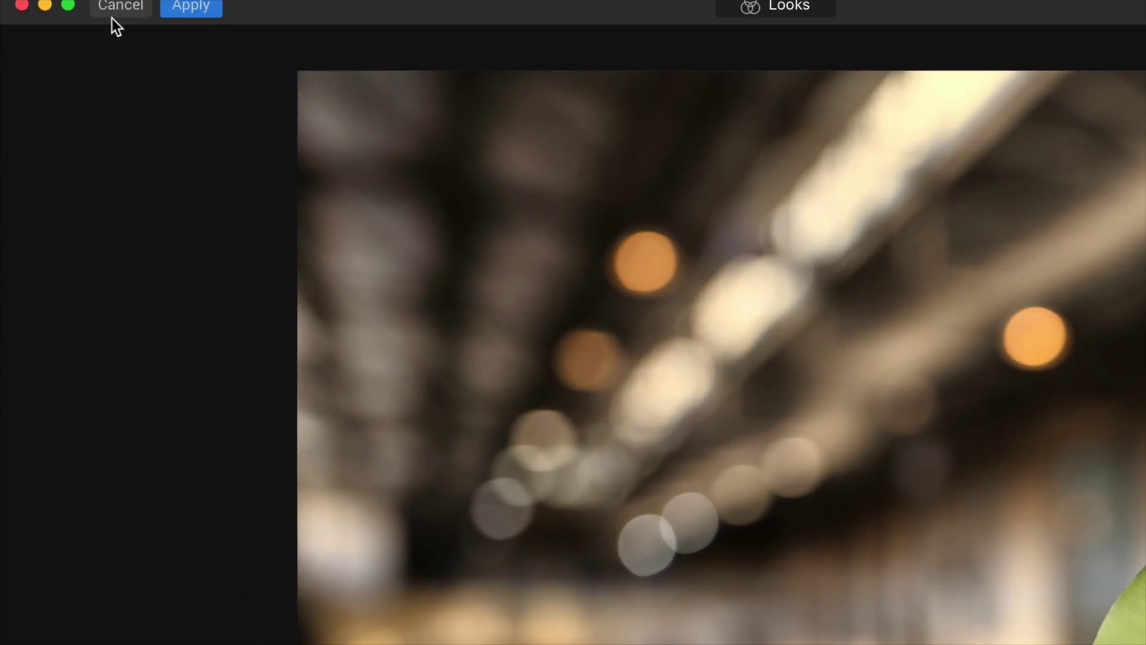
click(180, 8)
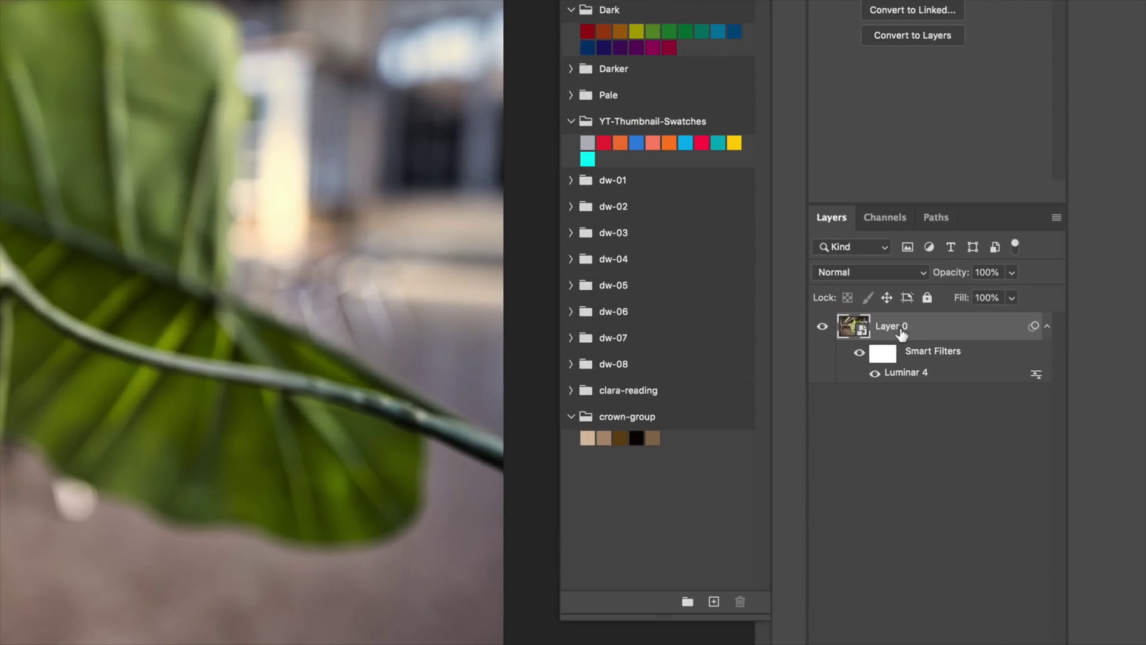
- Compare the leaf photo without and with the Luminar 4 smart filter, and reopen the filter to review its stored Light settings
click(874, 373)
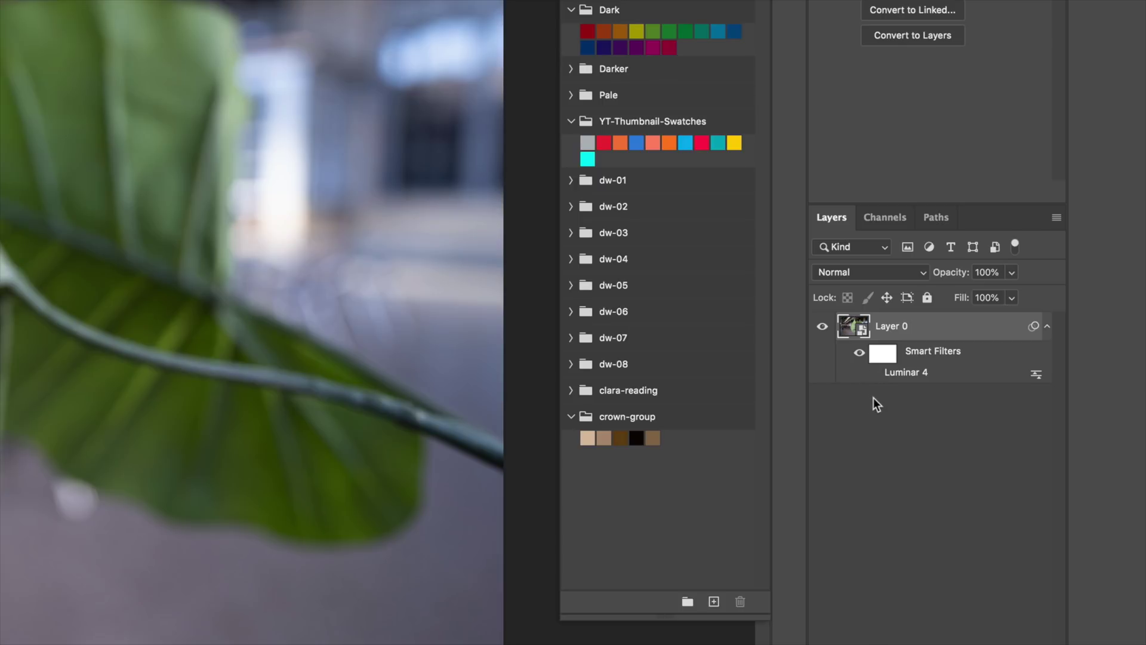
click(874, 373)
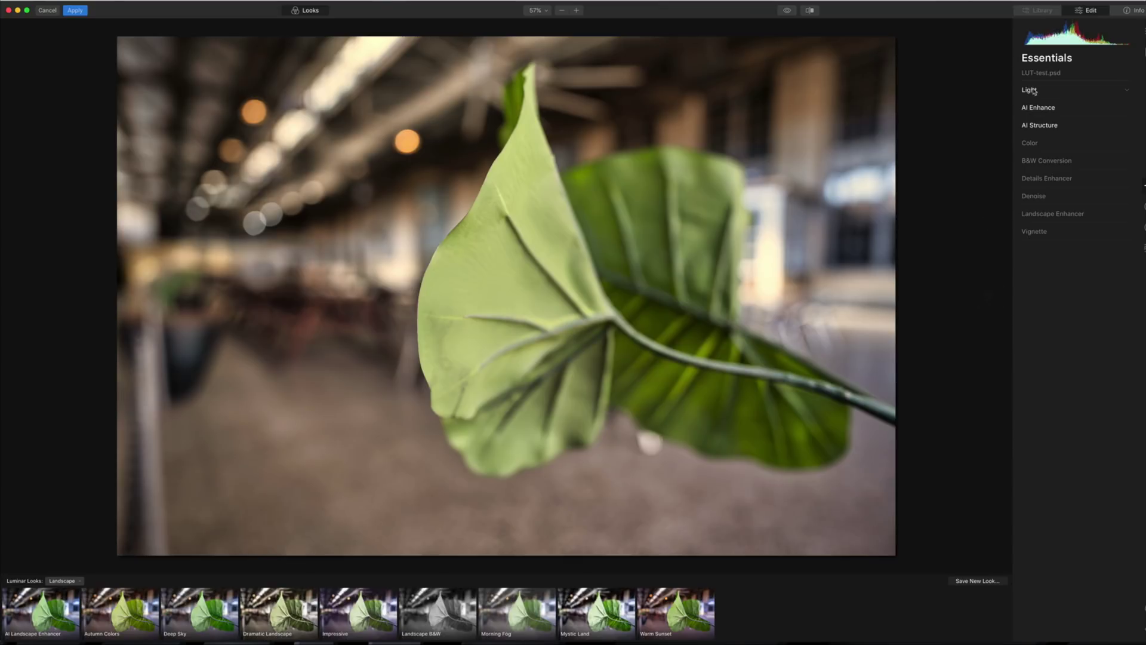
click(1033, 90)
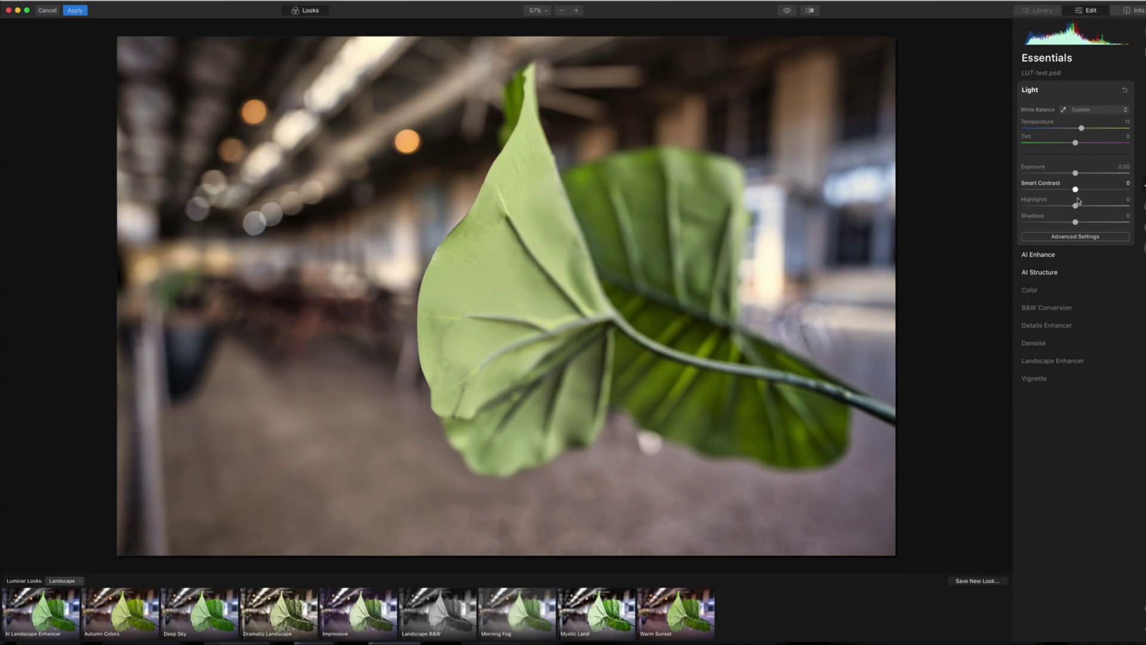
click(77, 11)
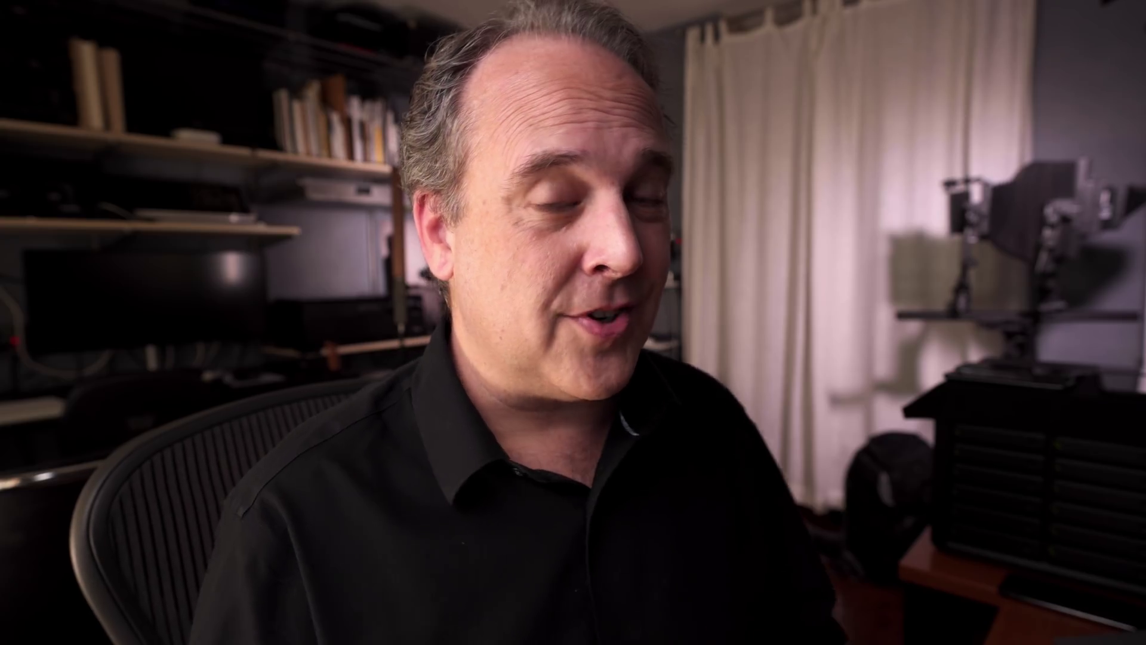